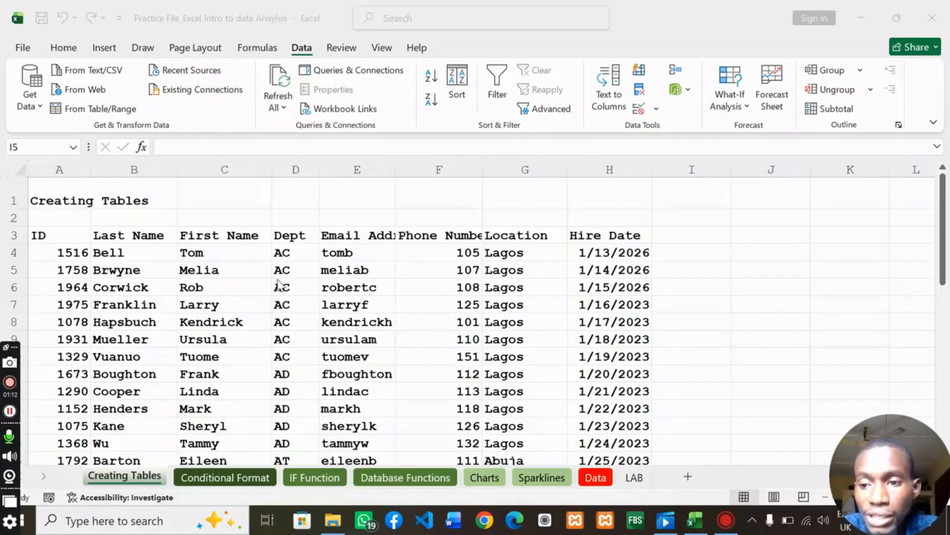
# Step: Examine the header row in row 3, from ID through Hire Date
pyautogui.click(44, 234)
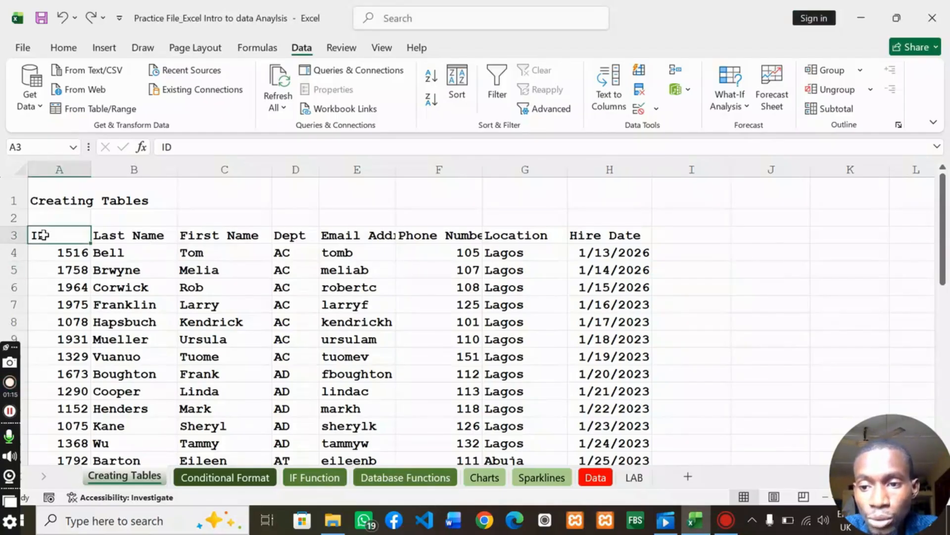
pyautogui.moveTo(44, 235); pyautogui.dragTo(629, 238)
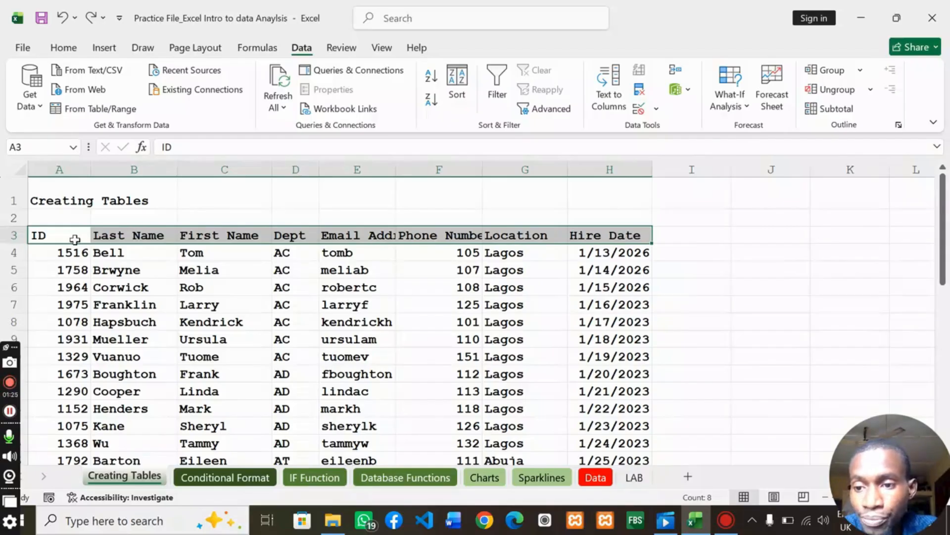
pyautogui.click(148, 234)
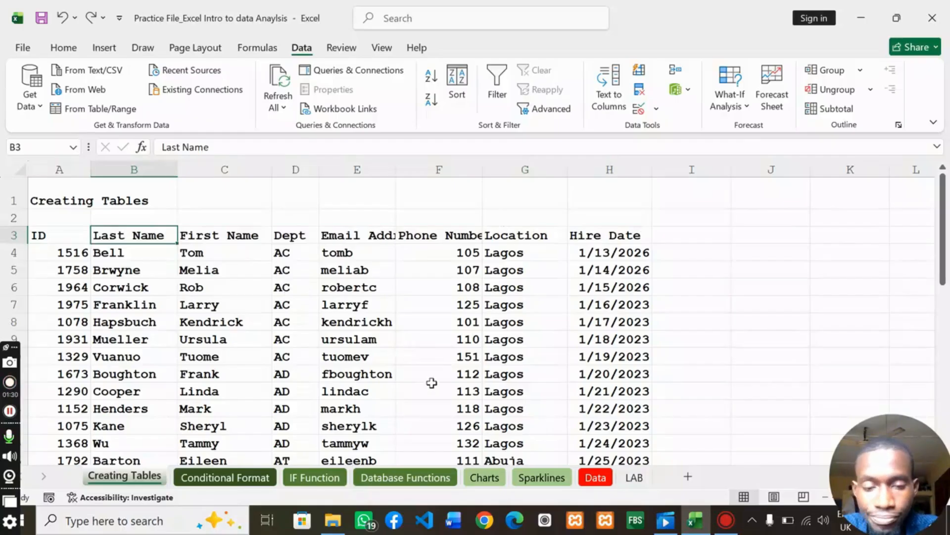
pyautogui.click(607, 240)
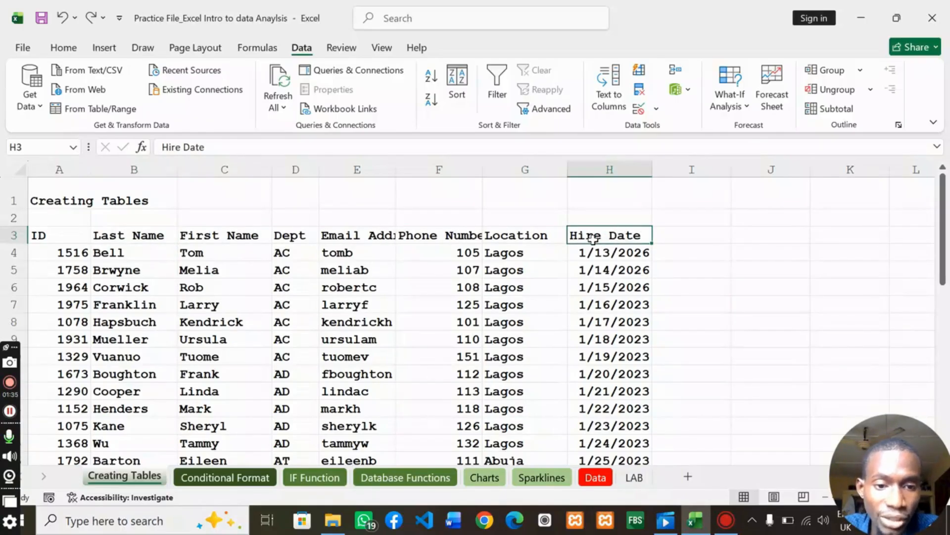
# Step: Change the number format of the whole Hire Date column to General
pyautogui.click(609, 169)
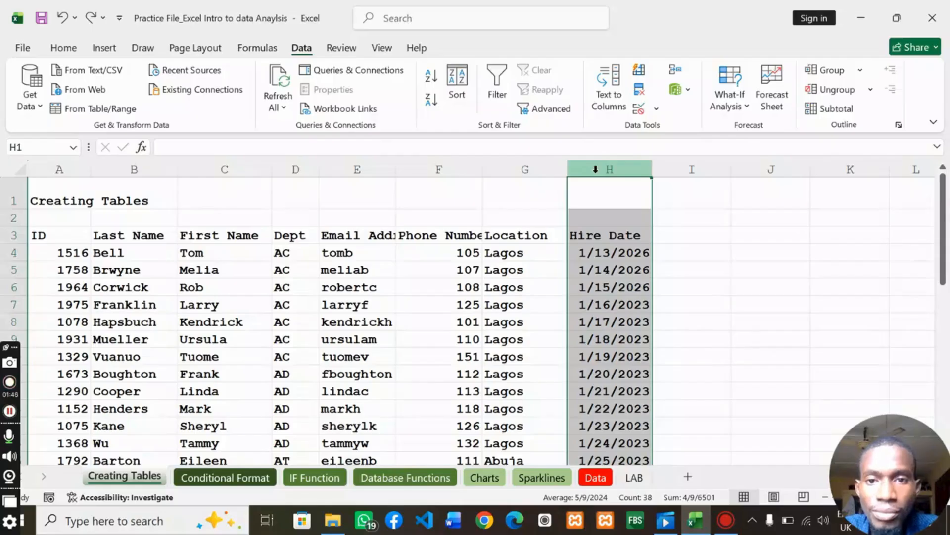
pyautogui.click(63, 47)
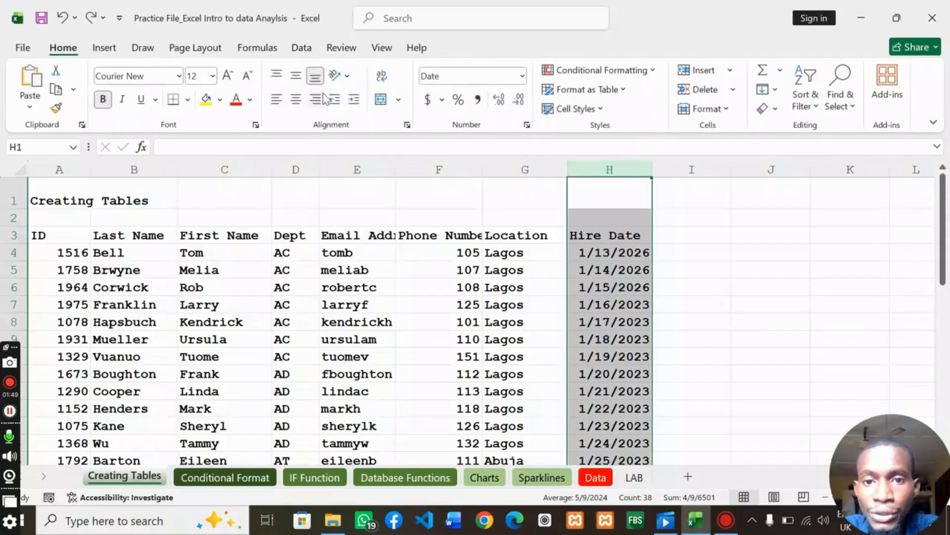
pyautogui.click(444, 77)
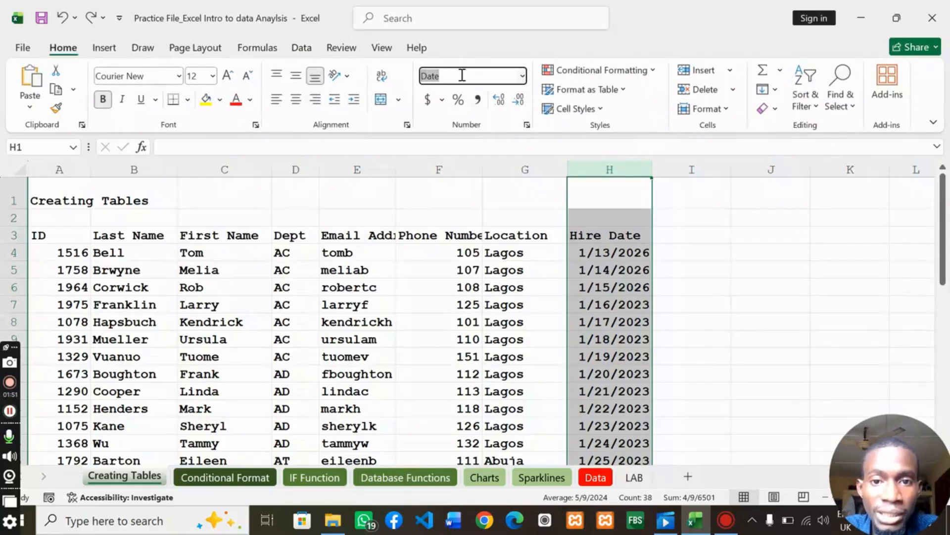
pyautogui.click(523, 75)
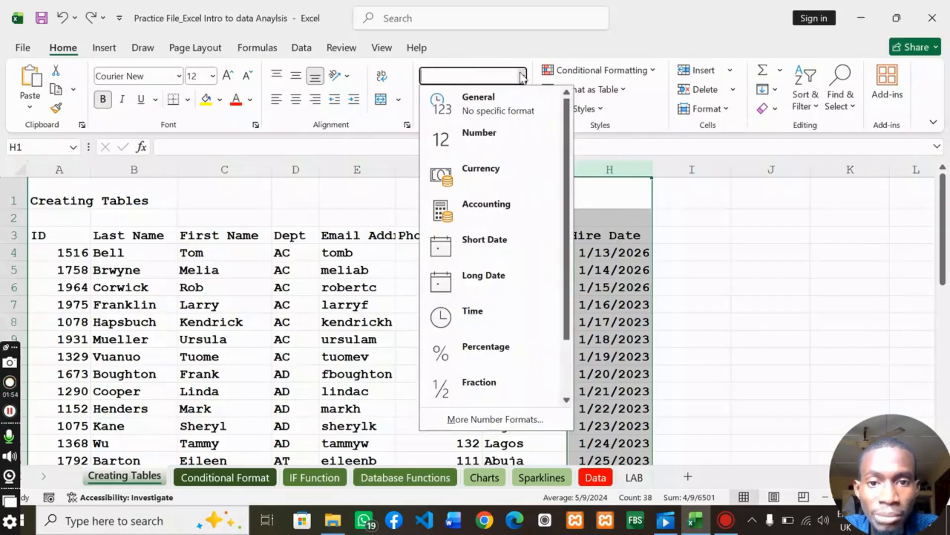
pyautogui.click(488, 101)
pyautogui.click(691, 286)
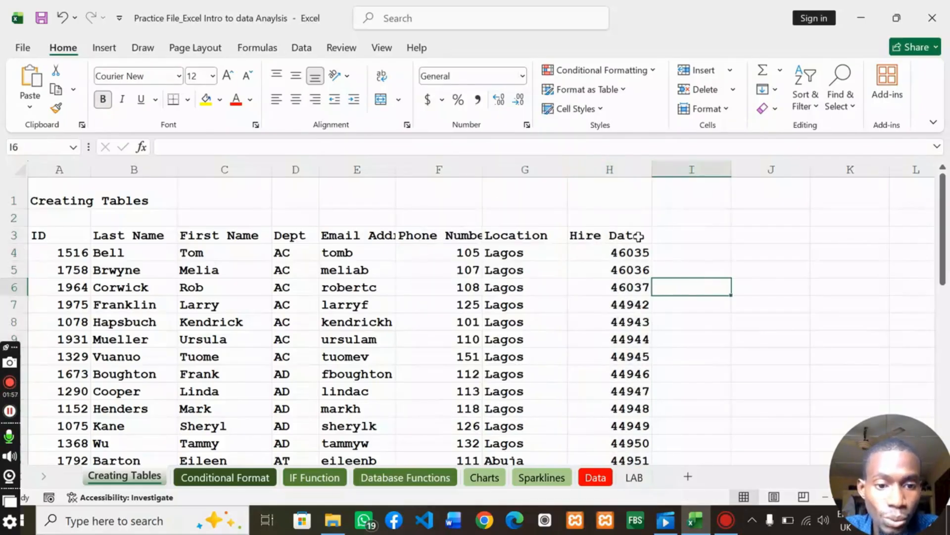
# Step: Set the number format of the whole Hire Date column to Short Date
pyautogui.click(617, 169)
pyautogui.click(523, 75)
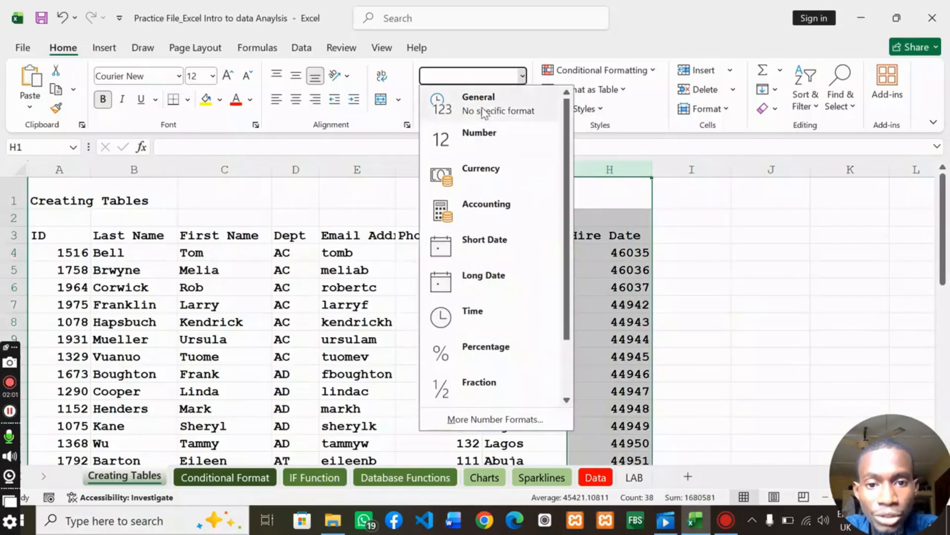
pyautogui.click(476, 244)
pyautogui.click(736, 235)
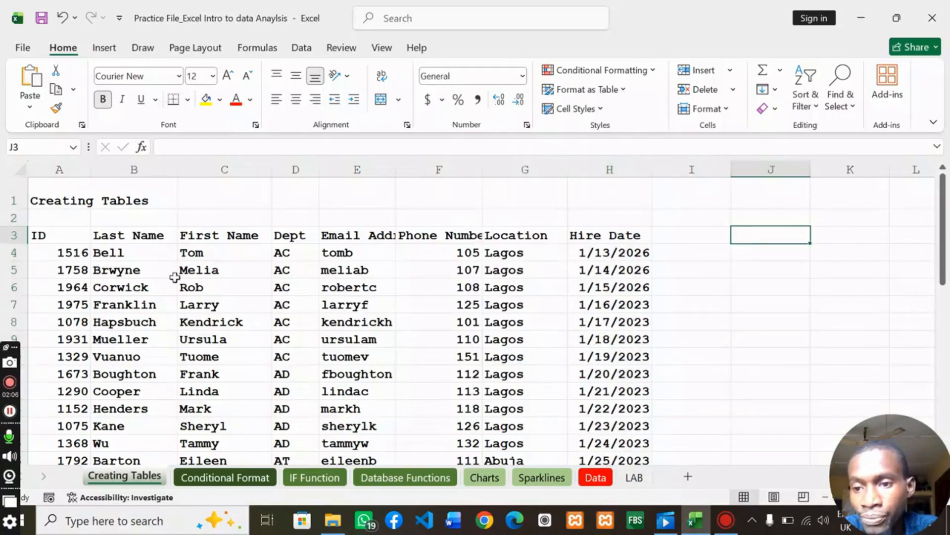
# Step: Clear the email address entry in cell E8
pyautogui.click(390, 323)
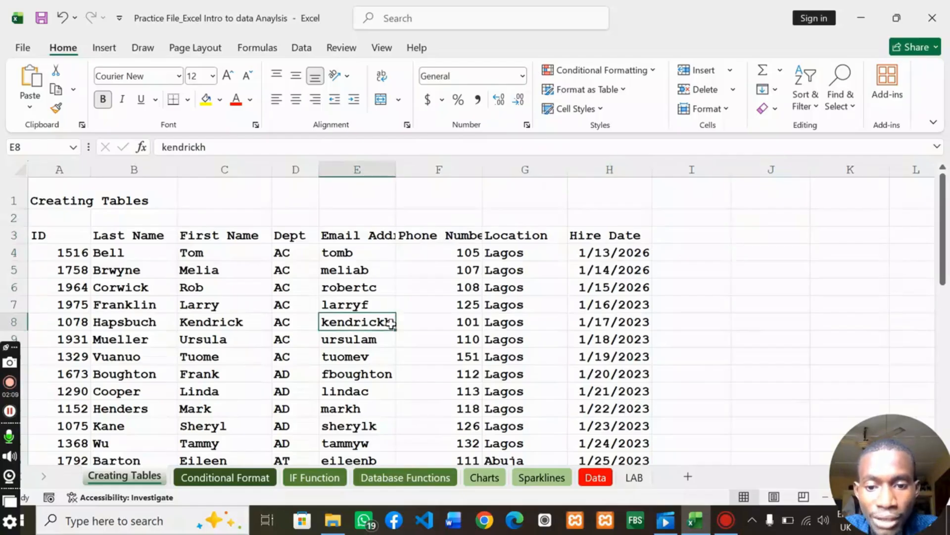
pyautogui.doubleClick(391, 323)
pyautogui.moveTo(391, 322); pyautogui.dragTo(310, 326)
pyautogui.press('BackSpace')
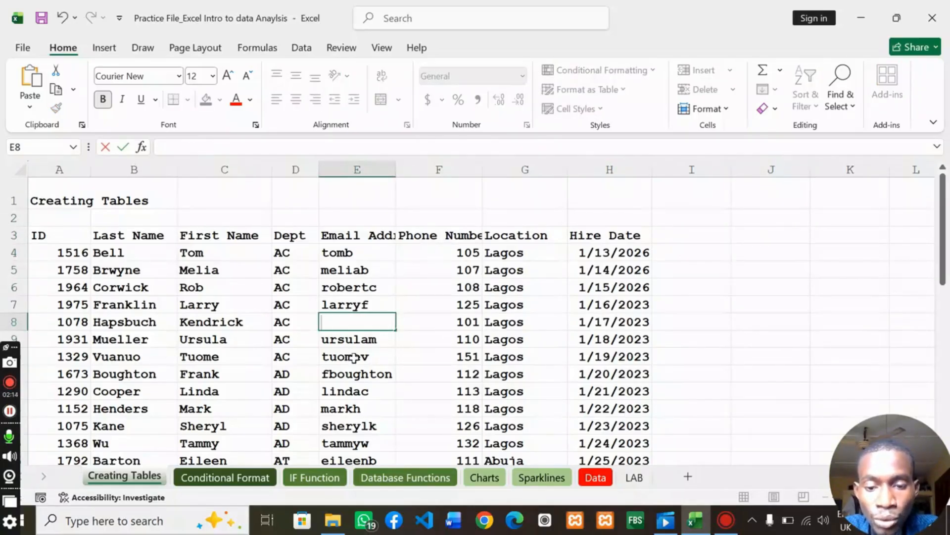
# Step: Count the empty cells in the dataset by entering =COUNTBLANK(A3:H40) in cell I7
pyautogui.scroll(-2, 861, 252)
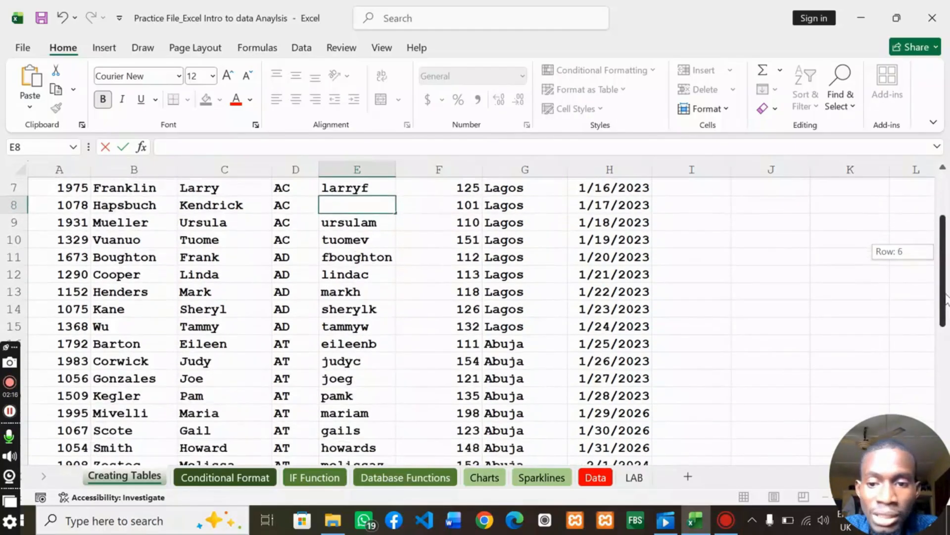
pyautogui.scroll(2, 862, 251)
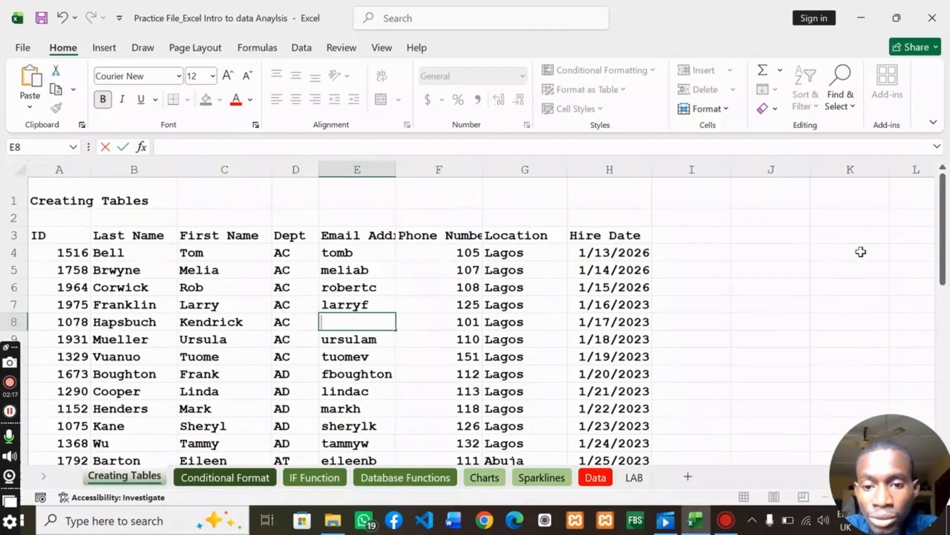
pyautogui.click(702, 307)
pyautogui.write('=')
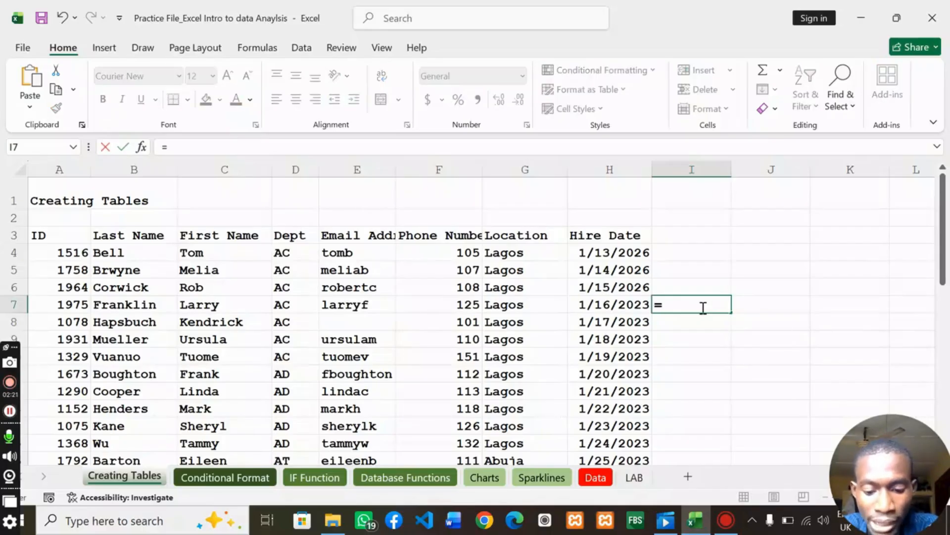
pyautogui.write('countblan')
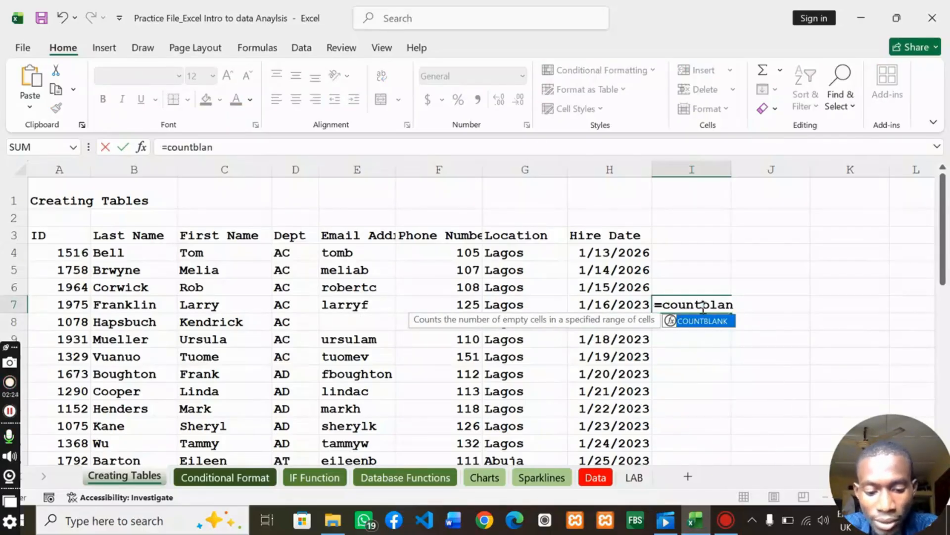
pyautogui.write('k(')
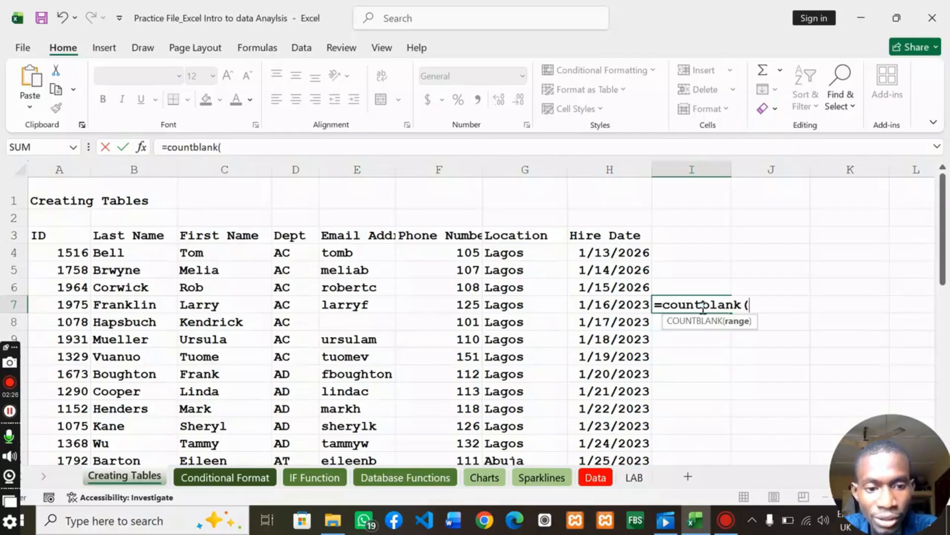
pyautogui.click(42, 238)
pyautogui.moveTo(41, 238); pyautogui.dragTo(619, 425)
pyautogui.moveTo(942, 383); pyautogui.dragTo(943, 374)
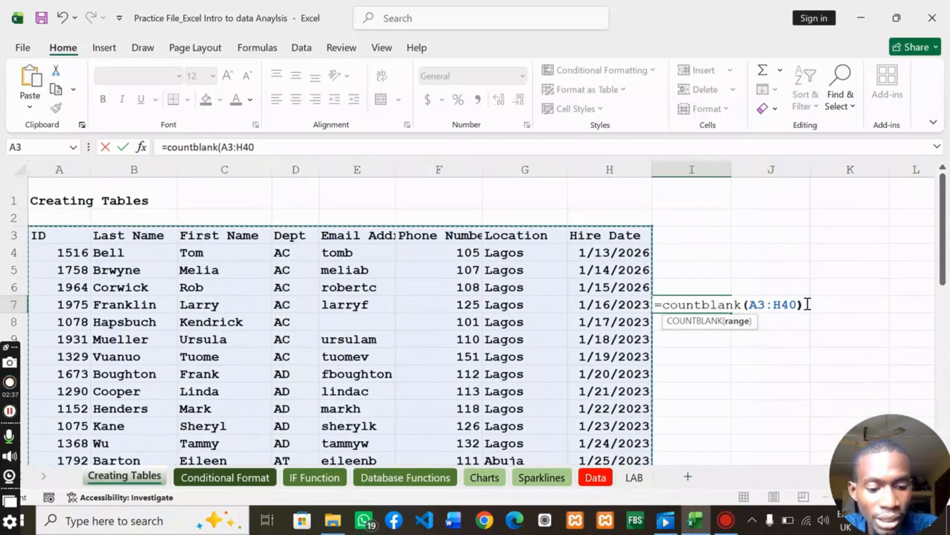
pyautogui.press('Return')
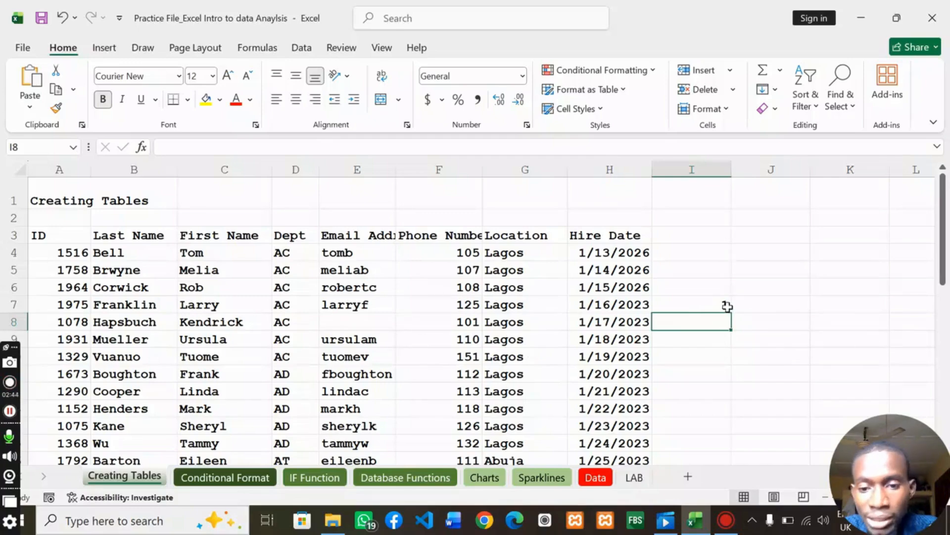
# Step: Undo the blank-count formula in I7 and restore the cleared email entry in cell E8
pyautogui.click(368, 323)
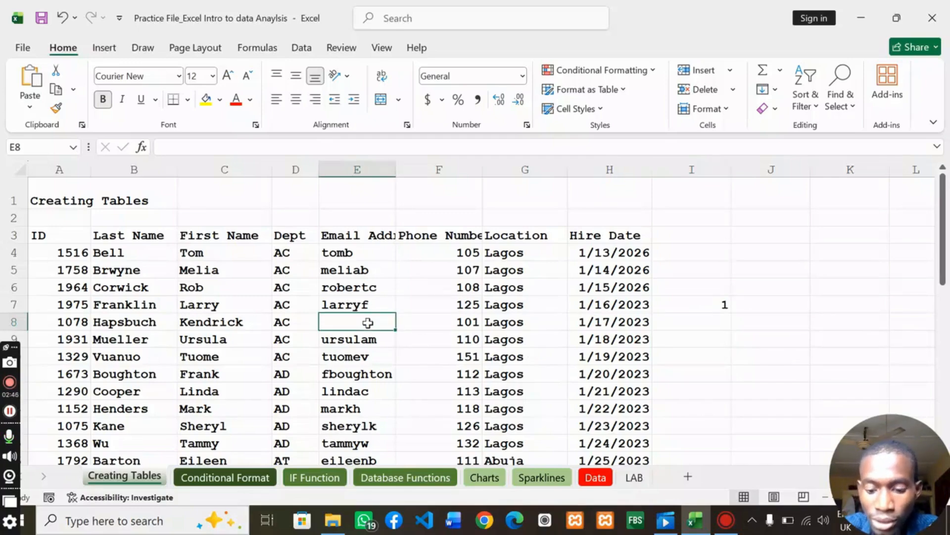
pyautogui.hotkey('ctrl', 'z')
pyautogui.click(368, 323)
pyautogui.write('kendrickh')
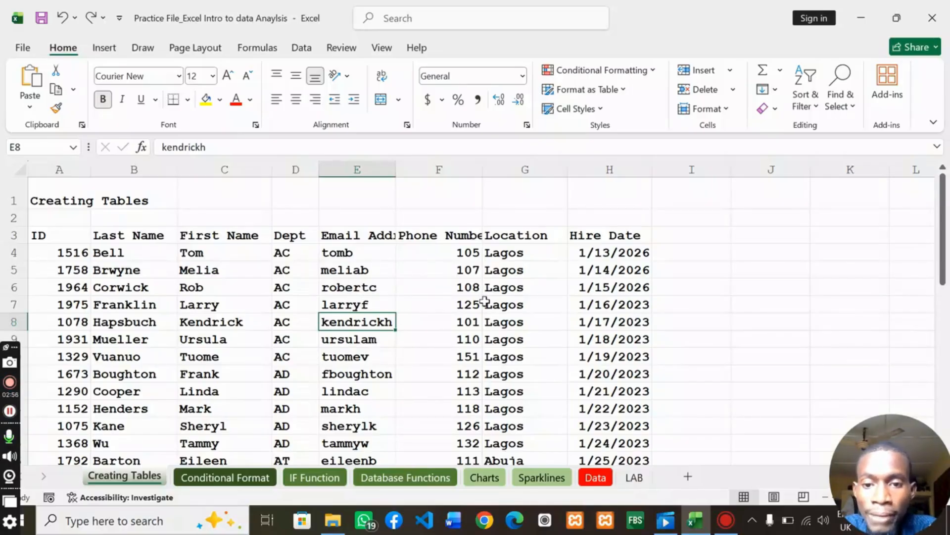
# Step: Format the range A3:H40 as a table with headers, using the green style in the first row of Medium styles
pyautogui.moveTo(945, 229)
pyautogui.mouseDown()
pyautogui.moveTo(946, 421)
pyautogui.moveTo(945, 247)
pyautogui.mouseUp()
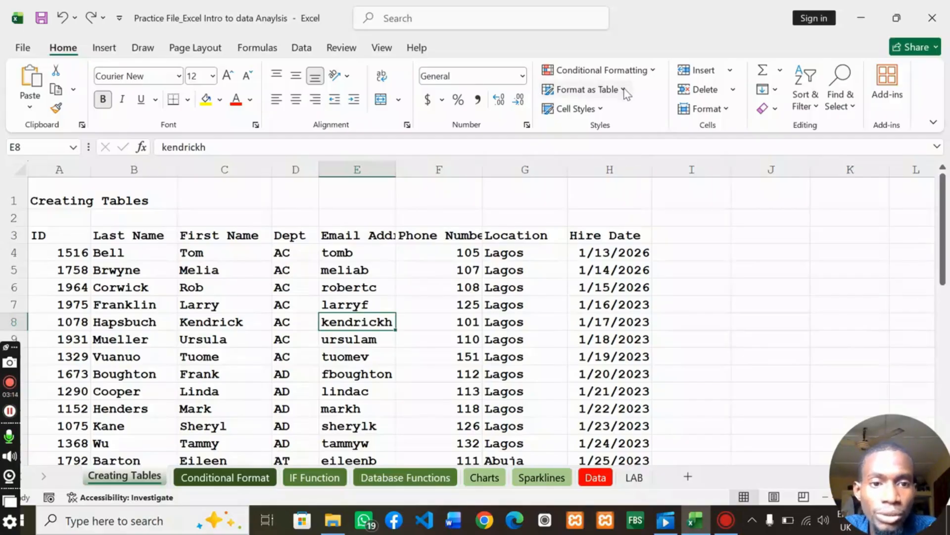
pyautogui.click(596, 92)
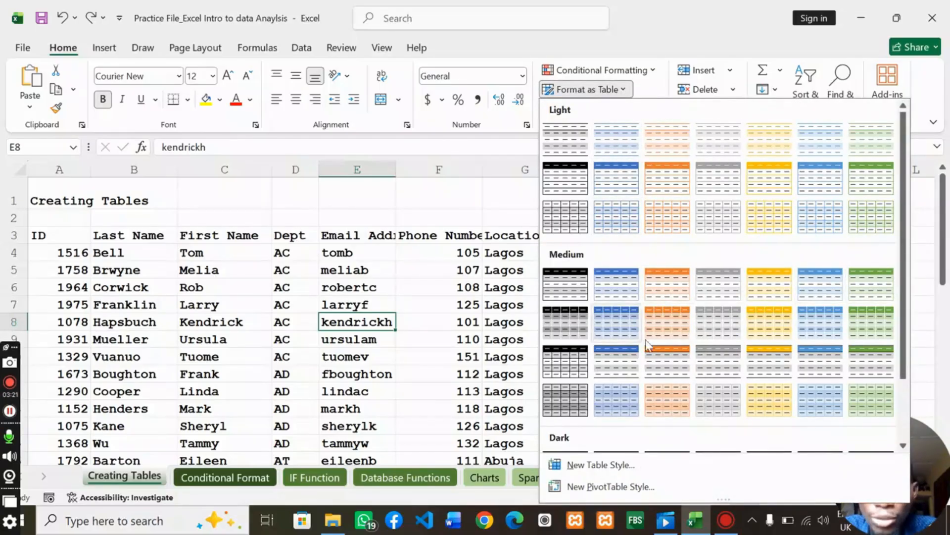
pyautogui.click(864, 289)
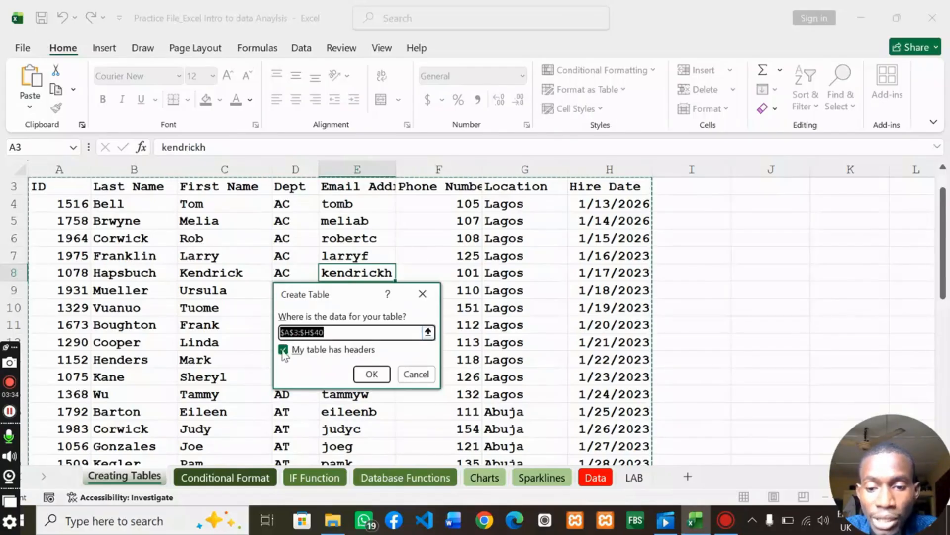
pyautogui.click(369, 373)
pyautogui.click(727, 324)
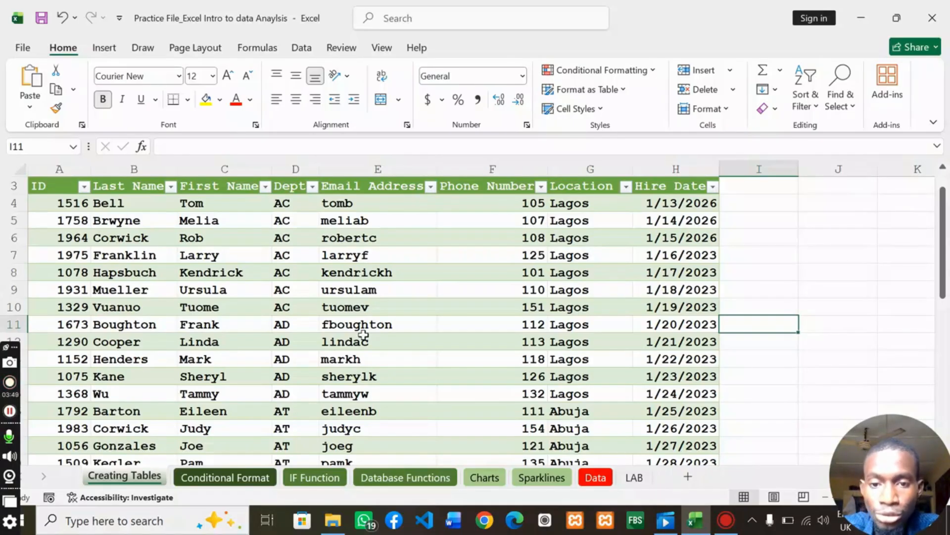
# Step: Undo the green table formatting
pyautogui.hotkey('ctrl', 'z')
pyautogui.scroll(1, 943, 232)
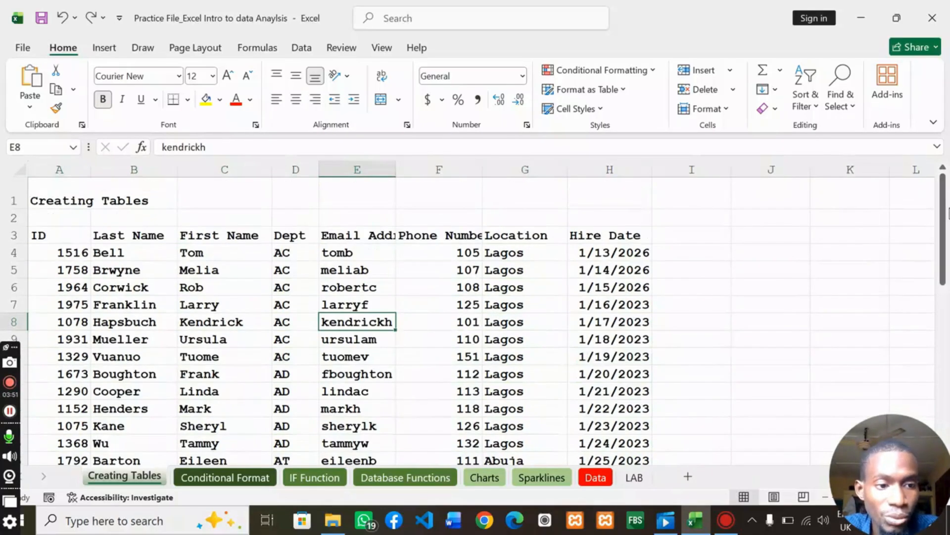
# Step: Create a table with headers from the range A3:H40 in the default style
pyautogui.hotkey('ctrl', 't')
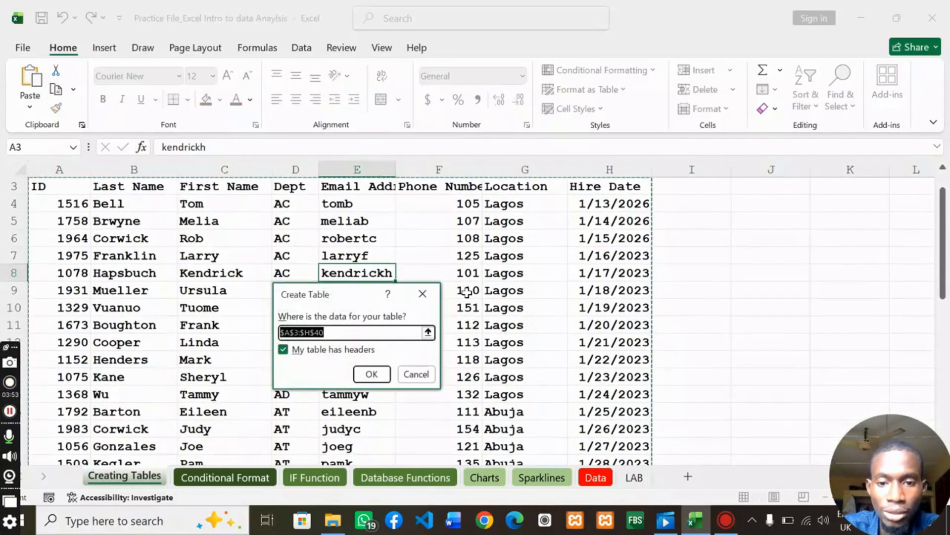
pyautogui.click(372, 374)
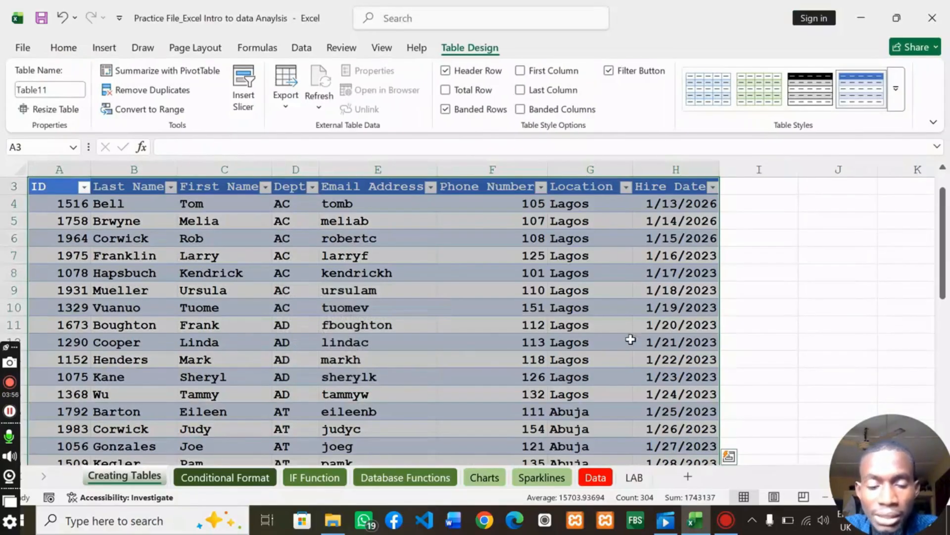
pyautogui.click(736, 287)
# Step: Sort the table by ID from smallest to largest
pyautogui.scroll(1, 945, 265)
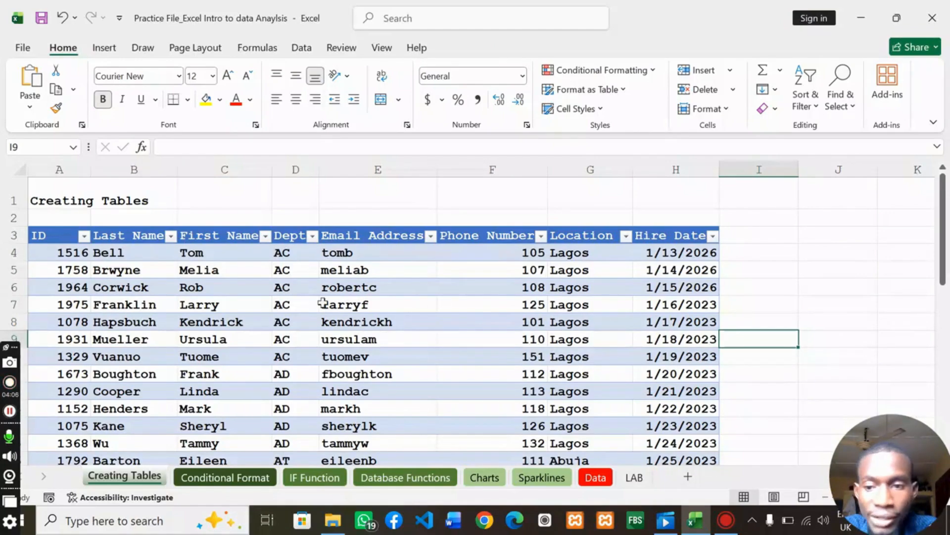
pyautogui.click(84, 237)
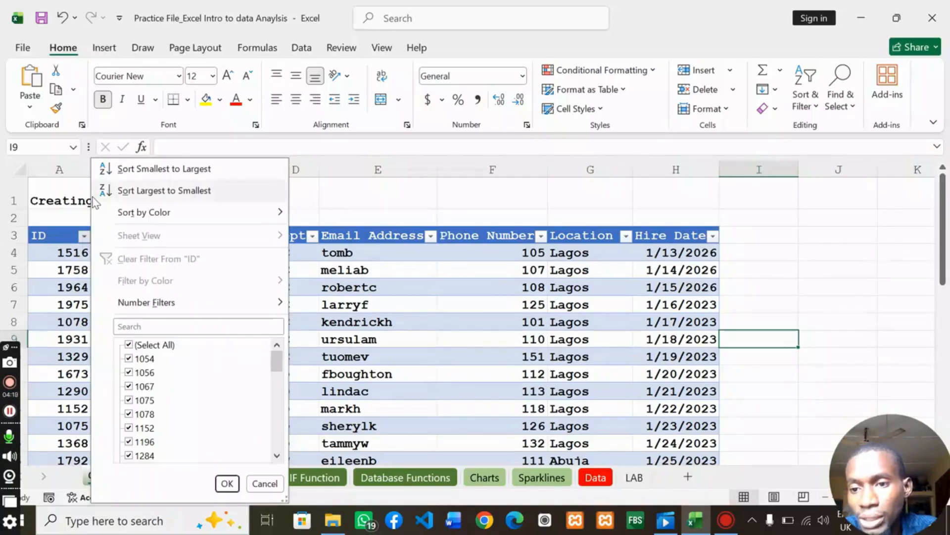
pyautogui.click(141, 171)
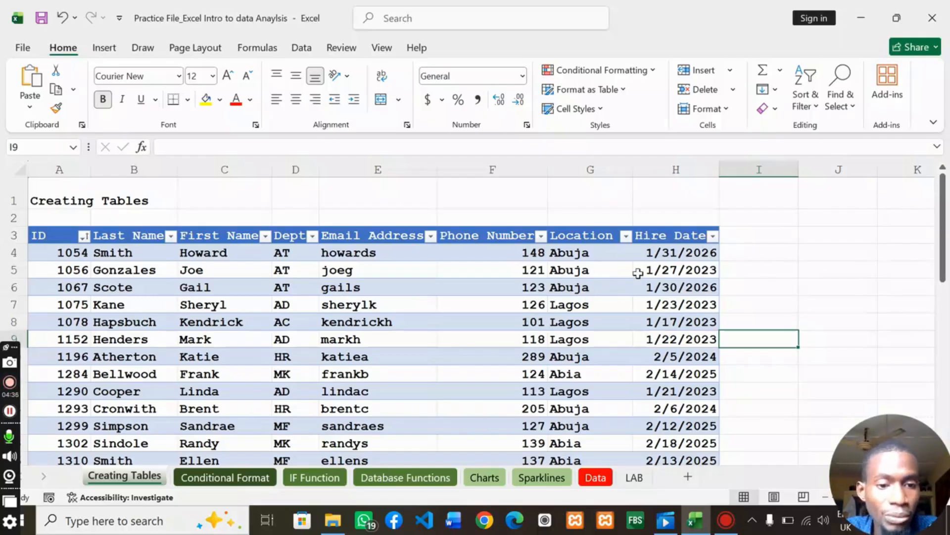
# Step: Sort the table by Last Name from A to Z
pyautogui.moveTo(943, 228); pyautogui.dragTo(945, 242)
pyautogui.click(170, 204)
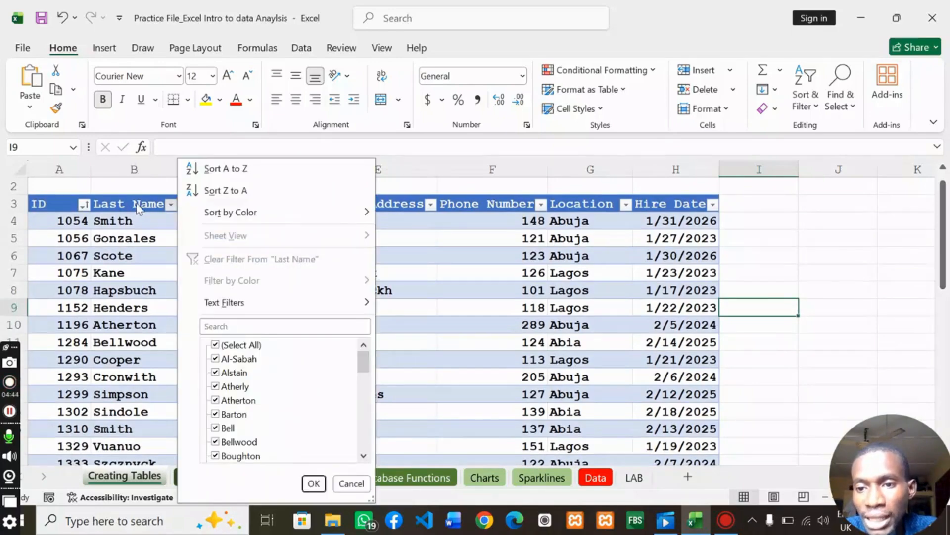
pyautogui.click(223, 169)
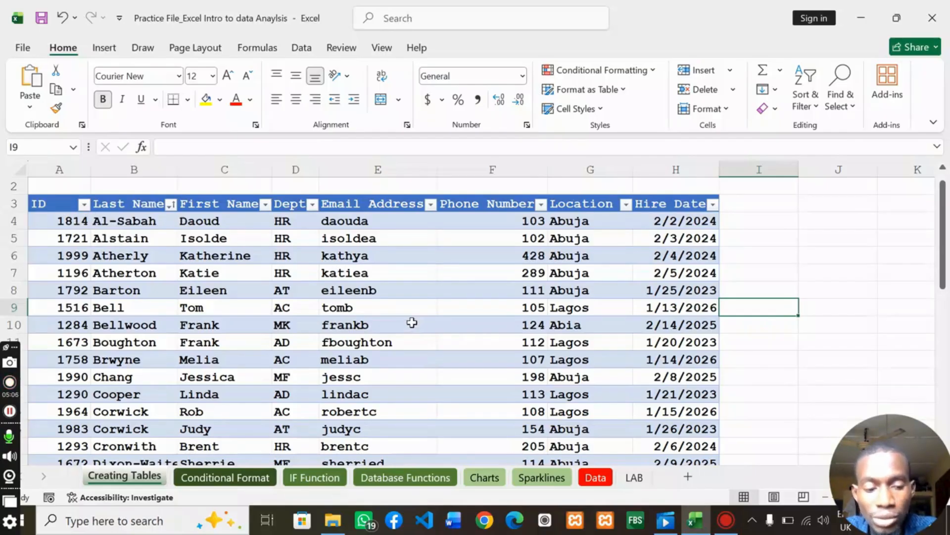
# Step: Undo the Last Name sort
pyautogui.hotkey('ctrl', 'z')
pyautogui.click(414, 290)
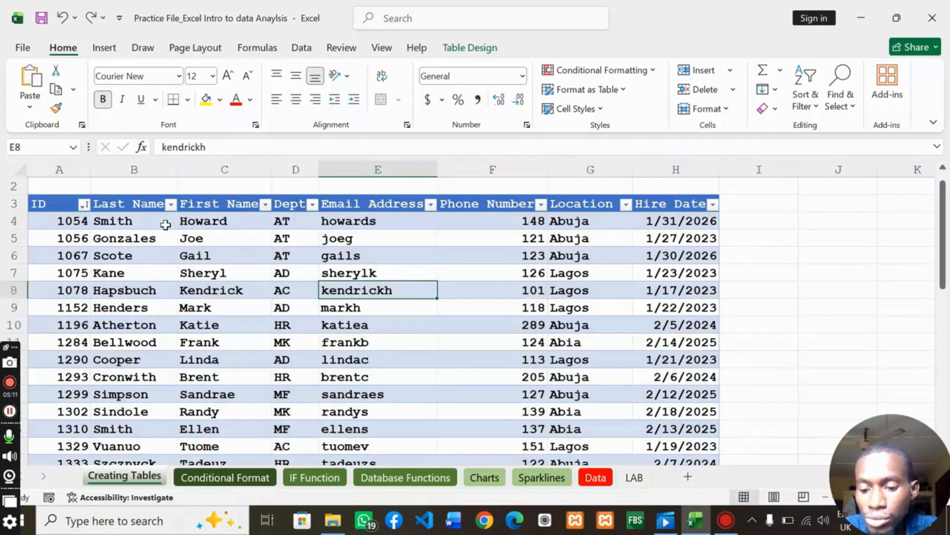
# Step: Undo the ID sort and set up a custom sort with Dept as the first level, by cell values from A to Z
pyautogui.hotkey('ctrl', 'z')
pyautogui.click(240, 256)
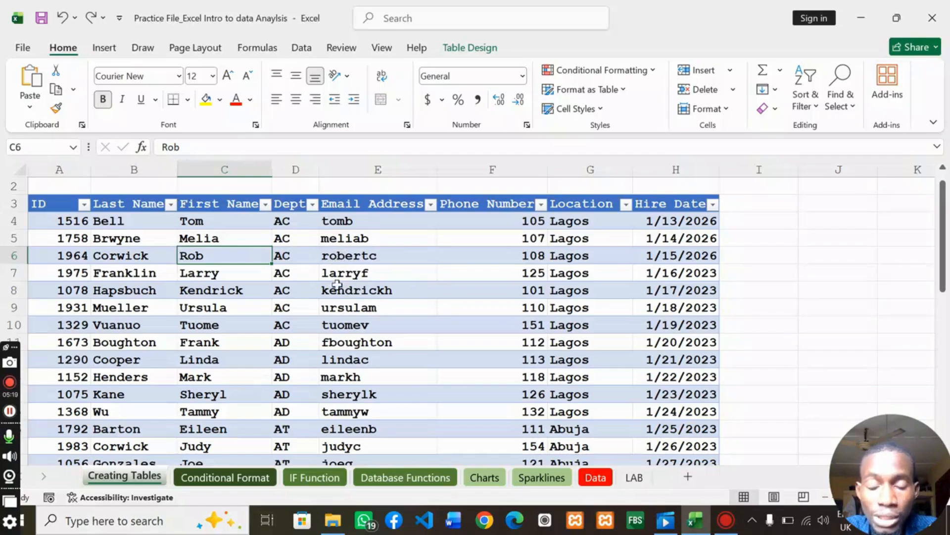
pyautogui.click(301, 47)
pyautogui.click(457, 97)
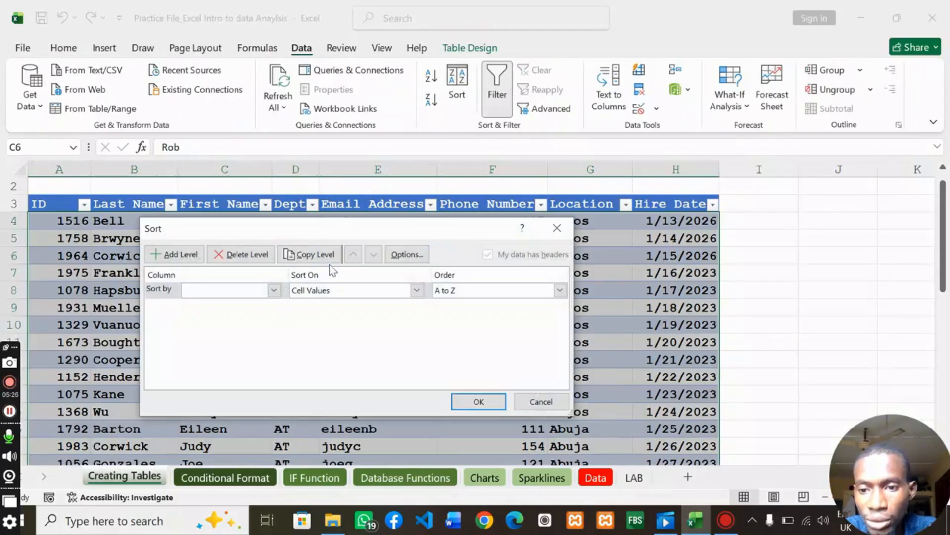
pyautogui.click(273, 290)
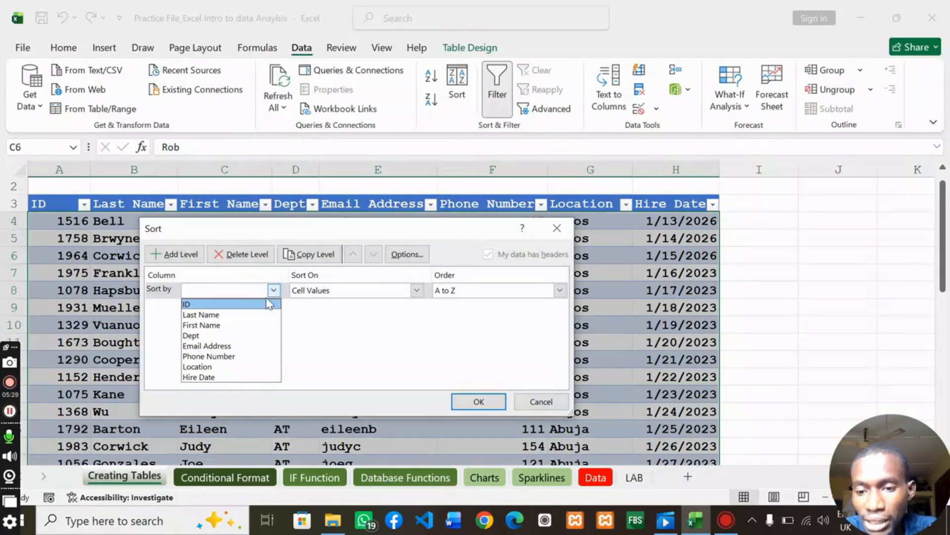
pyautogui.click(195, 304)
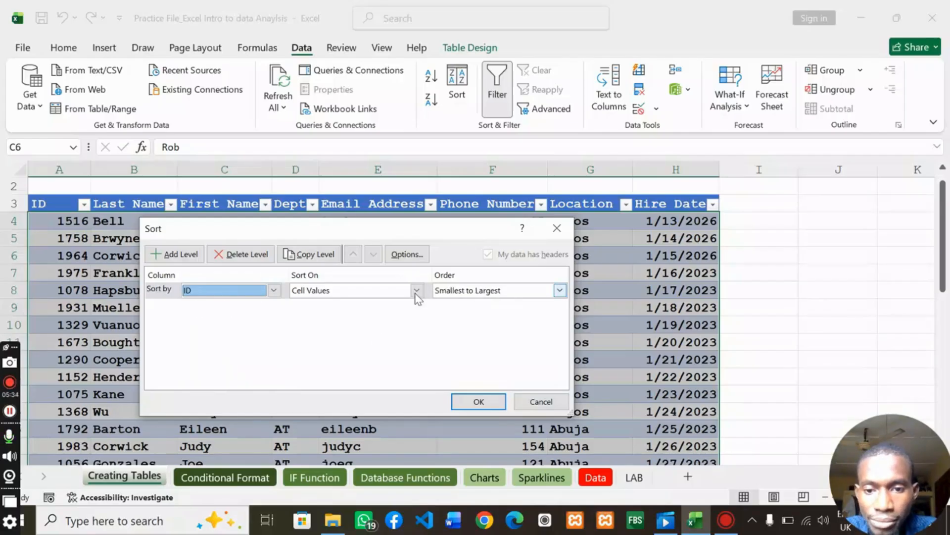
pyautogui.click(273, 290)
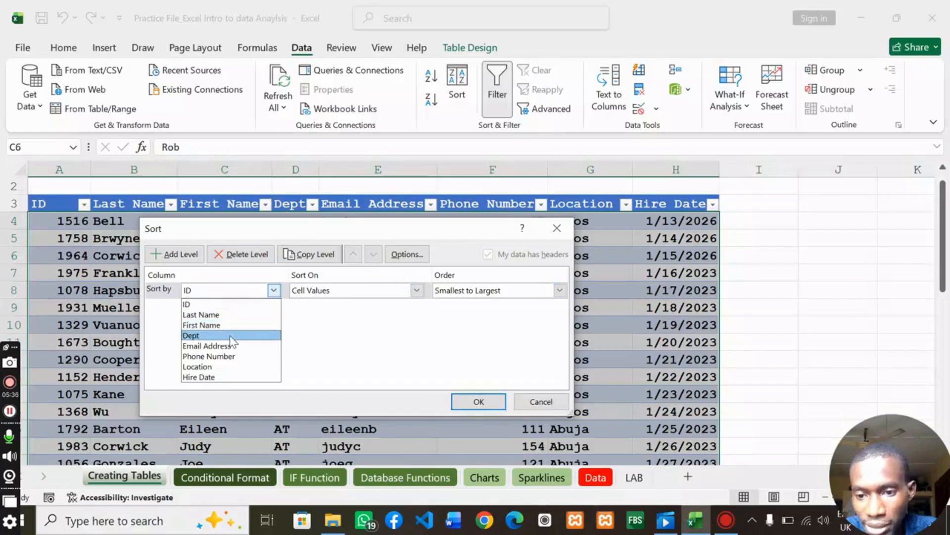
pyautogui.click(230, 335)
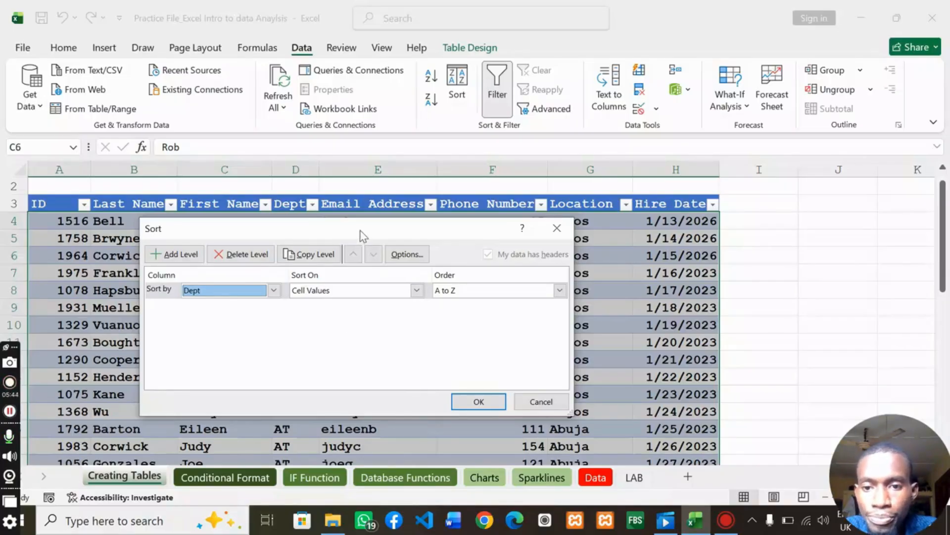
pyautogui.moveTo(355, 223); pyautogui.dragTo(436, 203)
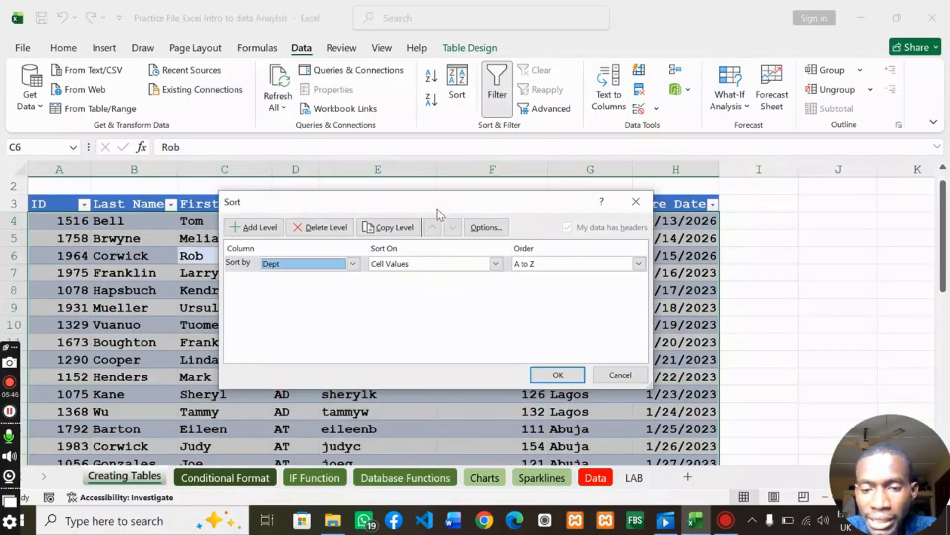
# Step: Add a second sort level for Last Name from A to Z and apply the custom sort
pyautogui.click(253, 227)
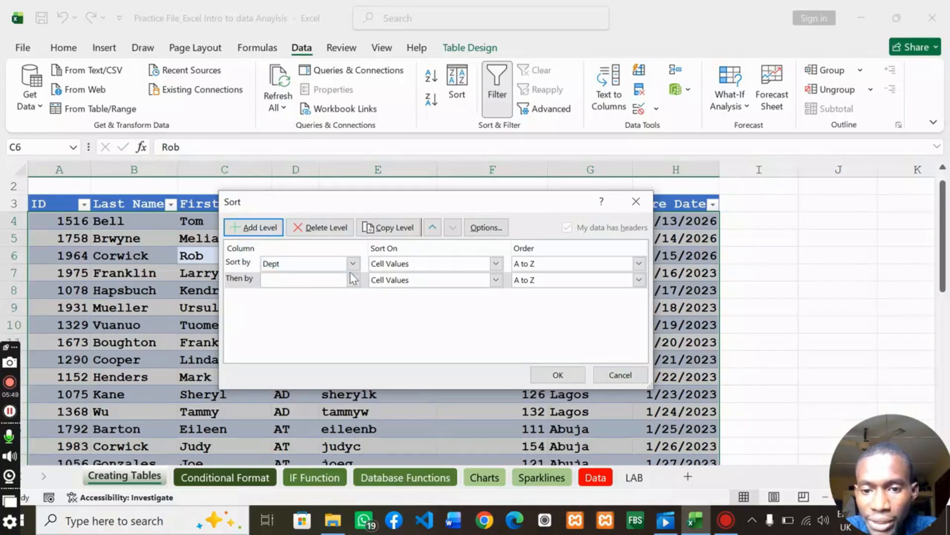
pyautogui.click(353, 280)
pyautogui.click(271, 304)
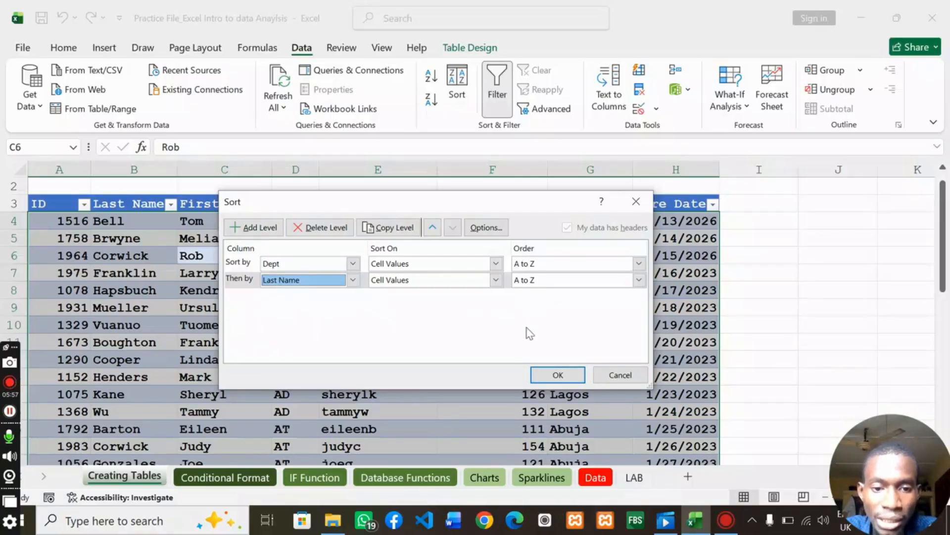
pyautogui.click(557, 377)
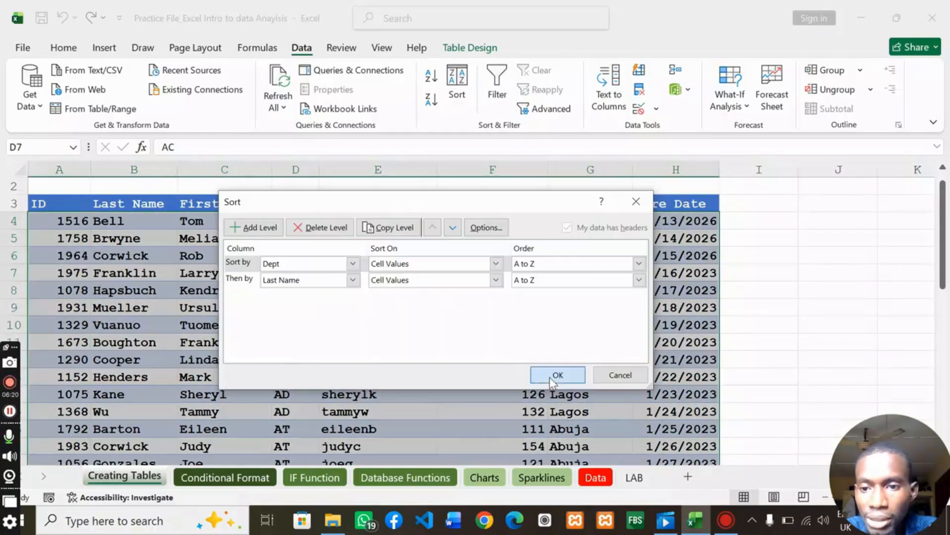
pyautogui.click(549, 376)
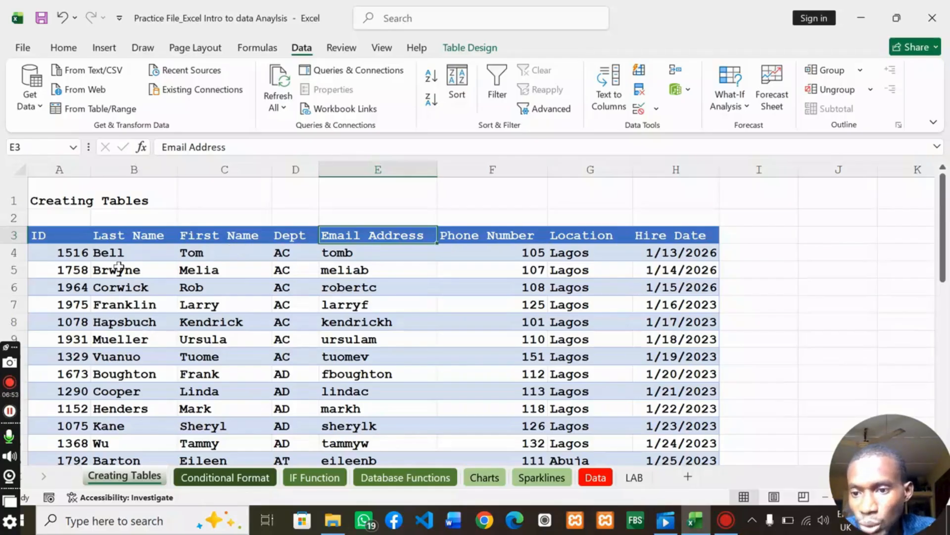
# Step: Examine the order of the Dept entries and of the Last Name entries within each department
pyautogui.moveTo(288, 252); pyautogui.dragTo(327, 458)
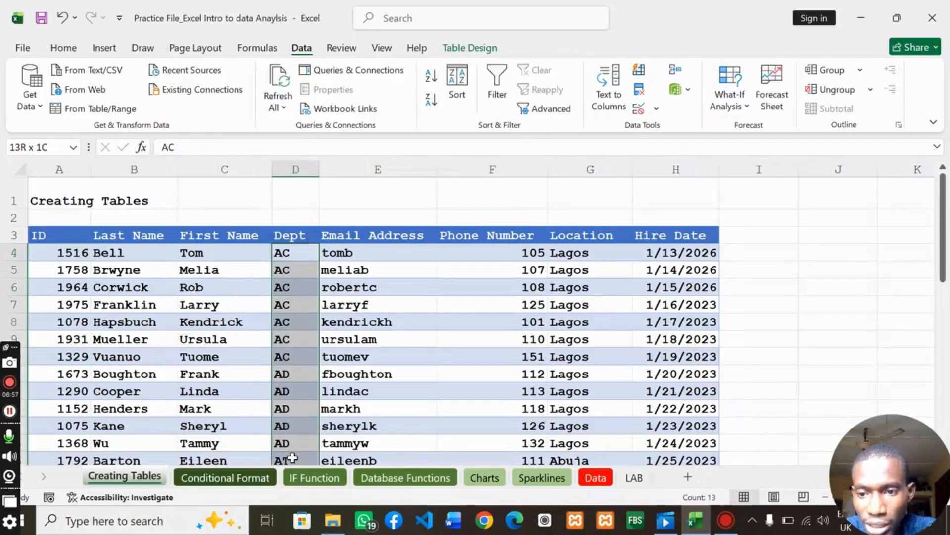
pyautogui.click(110, 250)
pyautogui.moveTo(110, 248); pyautogui.dragTo(111, 426)
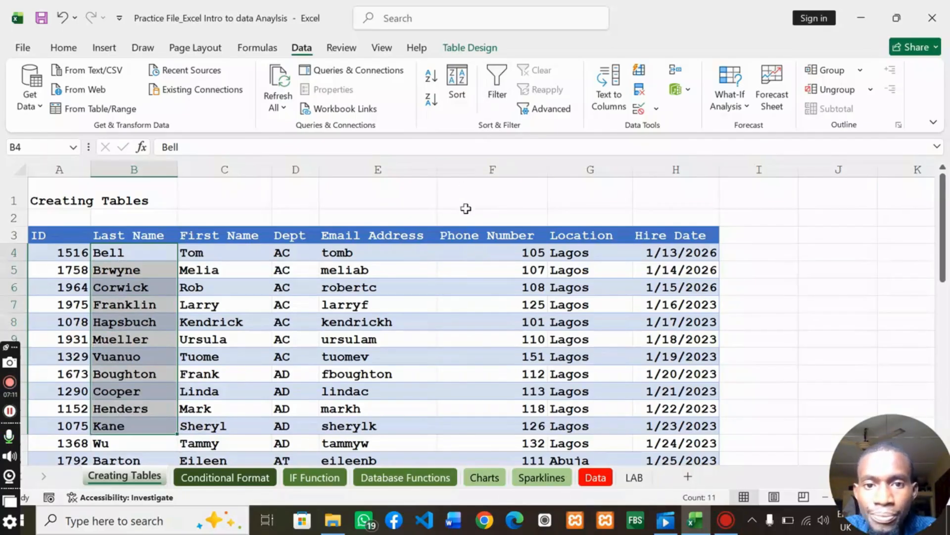
# Step: Turn the filter controls back on for the table headers
pyautogui.click(496, 84)
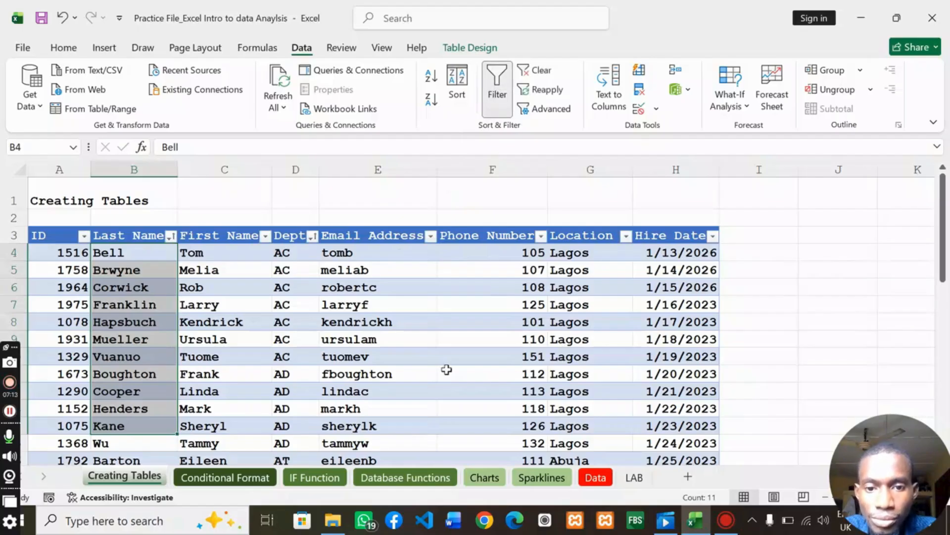
pyautogui.click(385, 337)
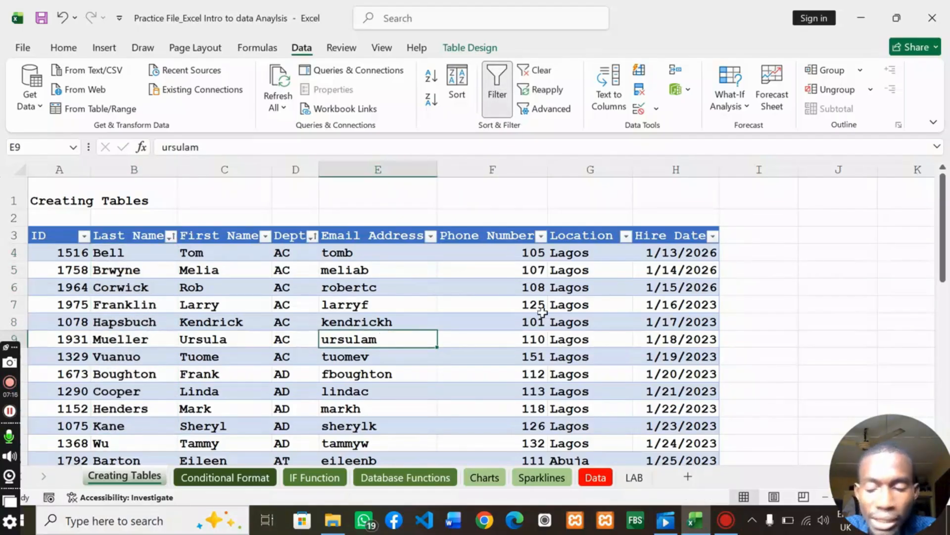
pyautogui.moveTo(945, 270); pyautogui.dragTo(946, 272)
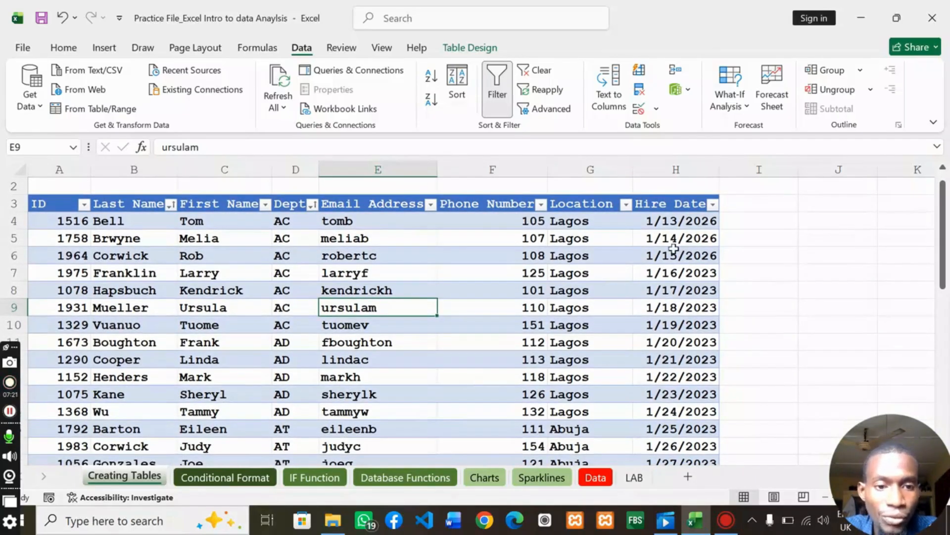
# Step: Sort the table by Hire Date from newest to oldest
pyautogui.click(713, 206)
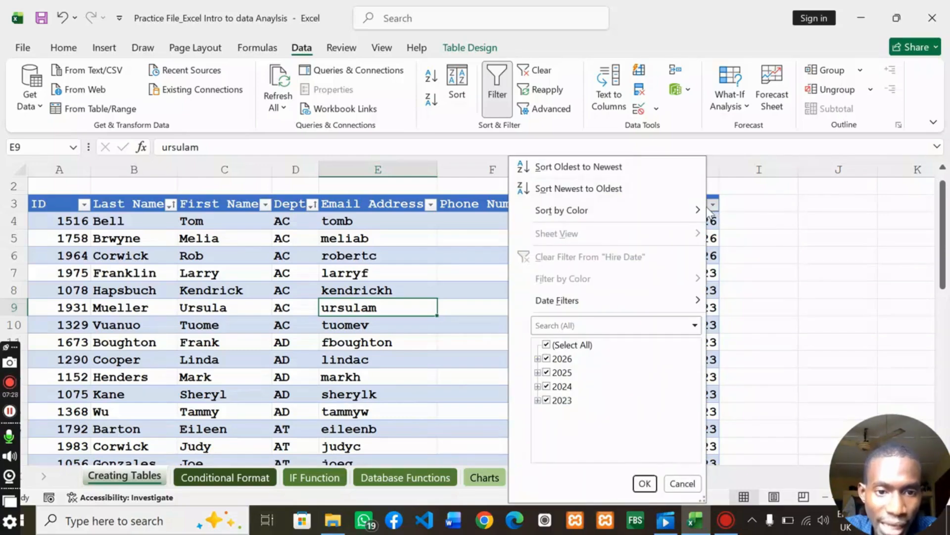
pyautogui.moveTo(564, 305)
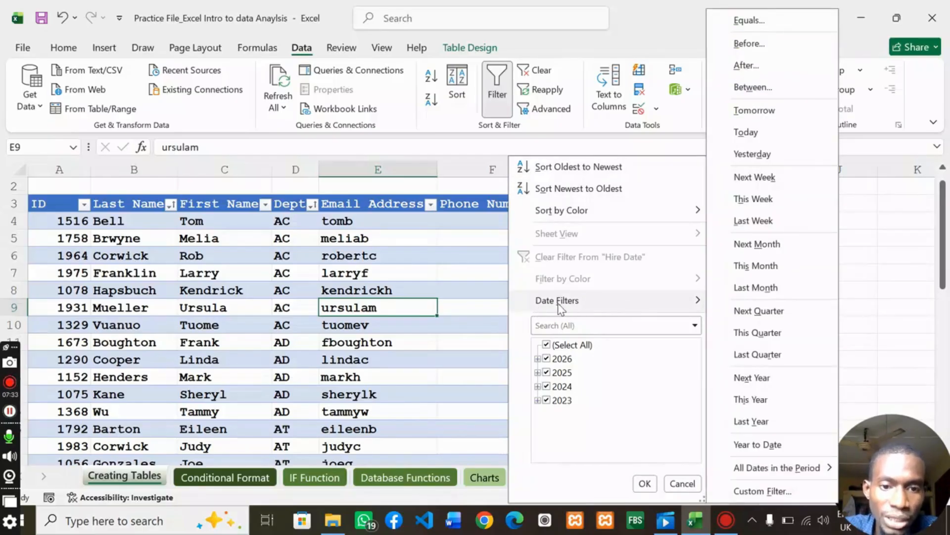
pyautogui.click(578, 194)
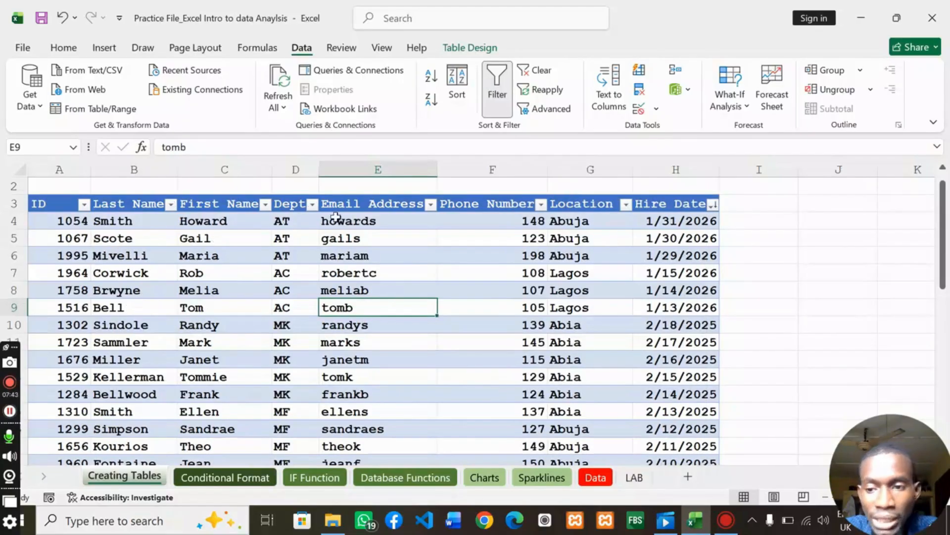
# Step: Try the Today date filter on the Hire Date column
pyautogui.click(713, 206)
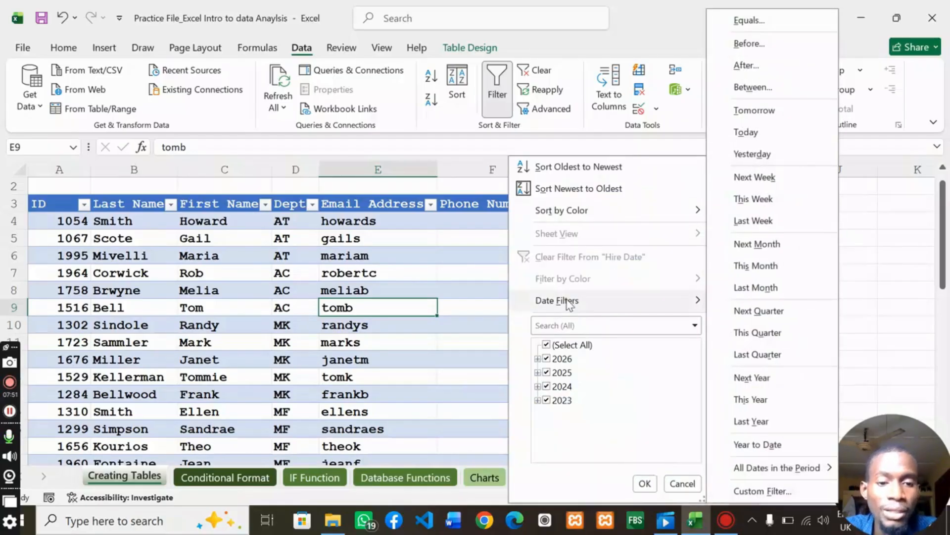
pyautogui.click(682, 483)
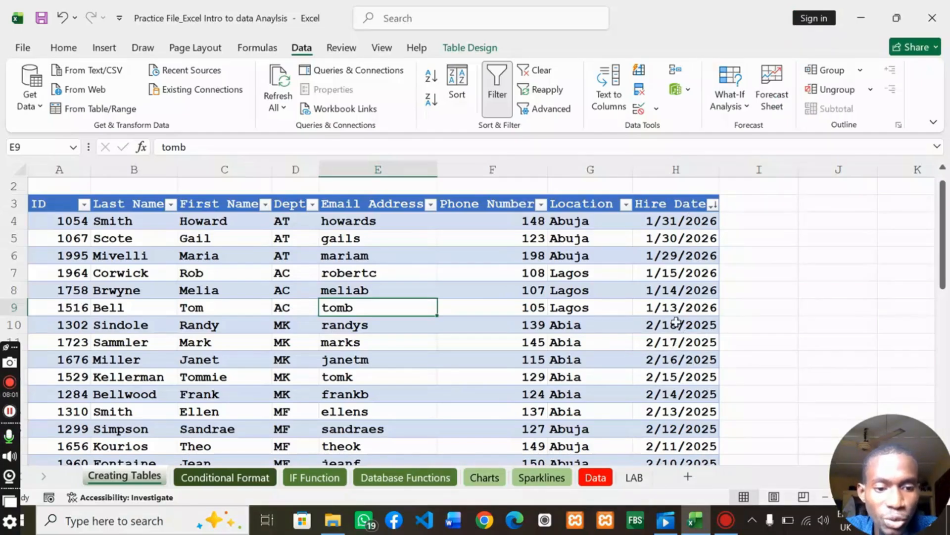
pyautogui.click(713, 207)
pyautogui.moveTo(630, 309)
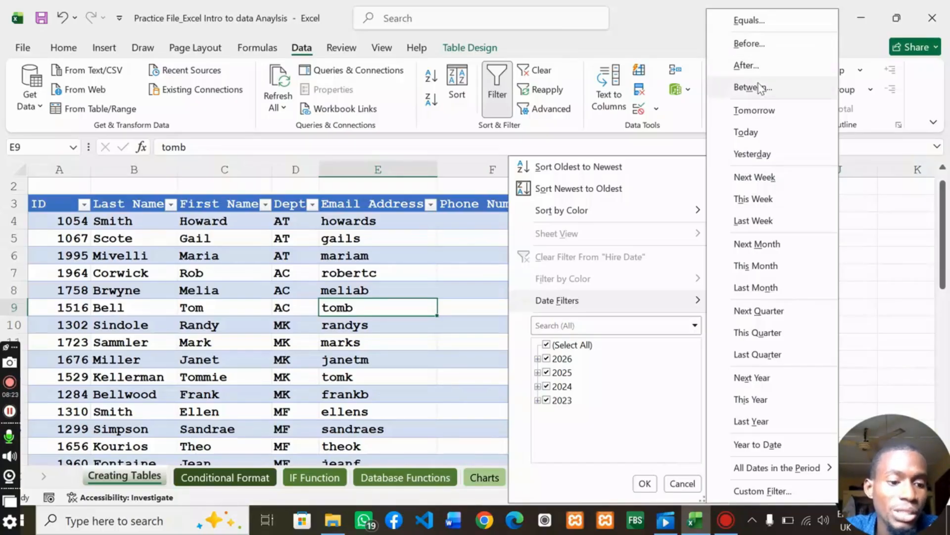
pyautogui.click(747, 133)
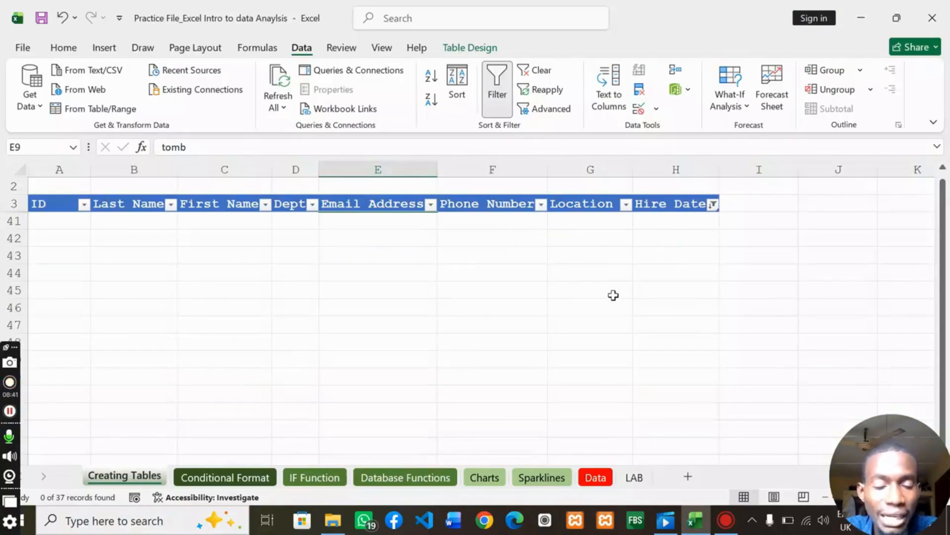
# Step: Remove the Today filter from Hire Date and restore the filter controls on the table headers
pyautogui.click(498, 96)
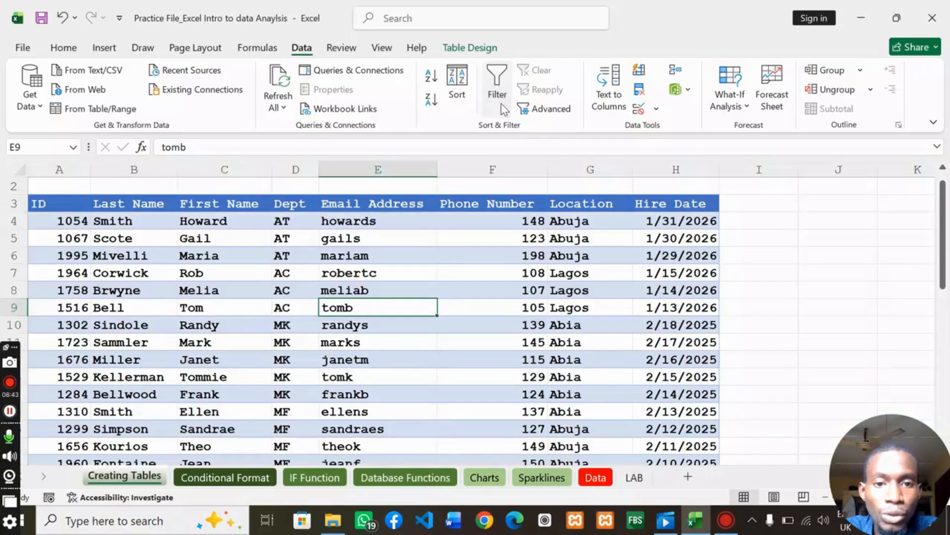
pyautogui.click(693, 220)
pyautogui.click(693, 205)
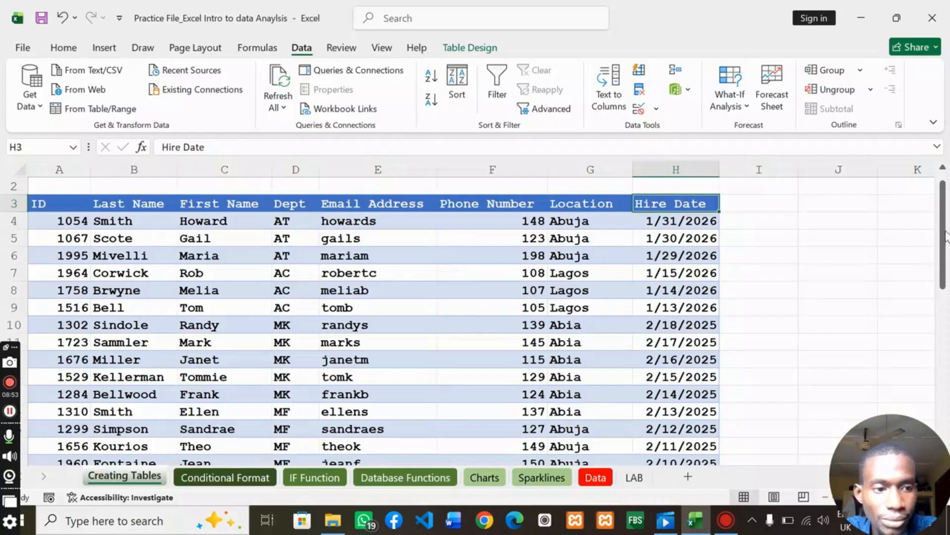
pyautogui.moveTo(947, 237); pyautogui.dragTo(946, 183)
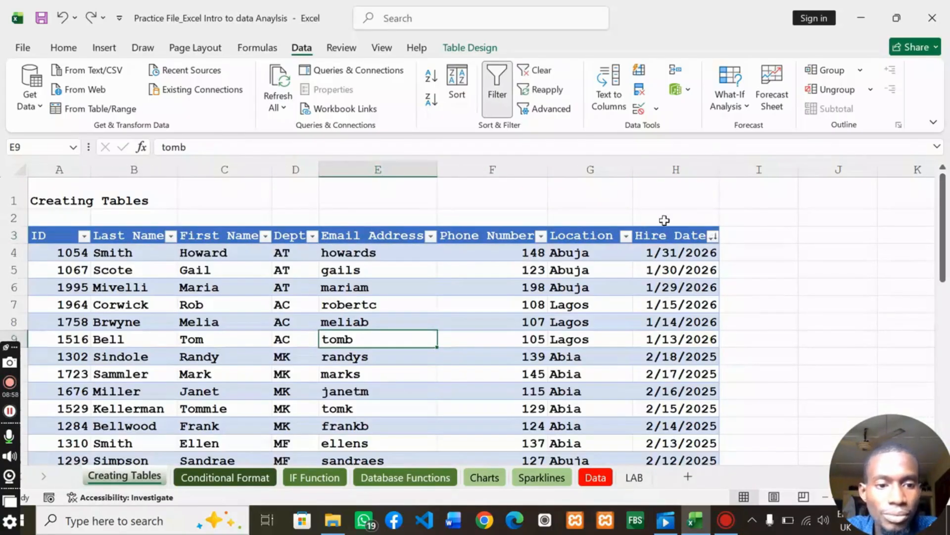
# Step: Start a Between date filter on Hire Date and set its start date, after or equal to, as 1/1/2025
pyautogui.click(713, 236)
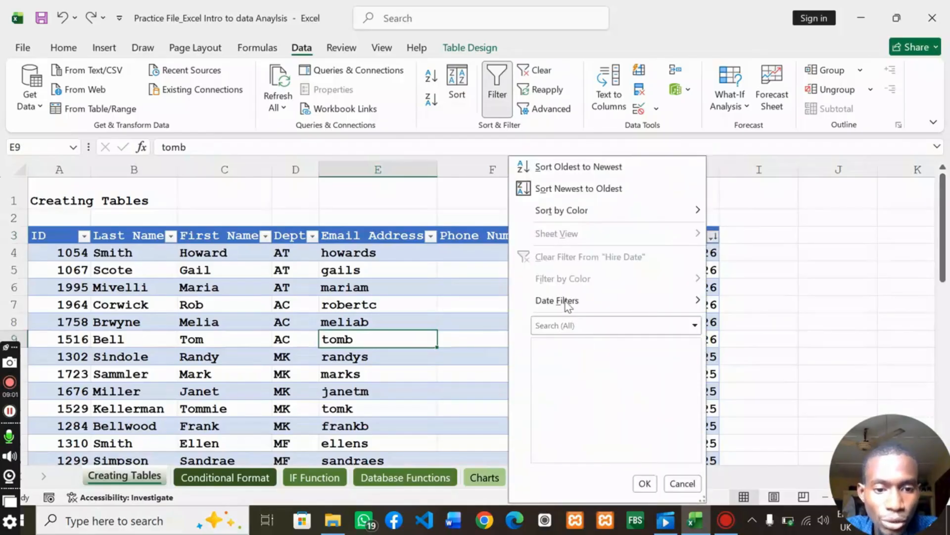
pyautogui.moveTo(567, 301)
pyautogui.click(755, 89)
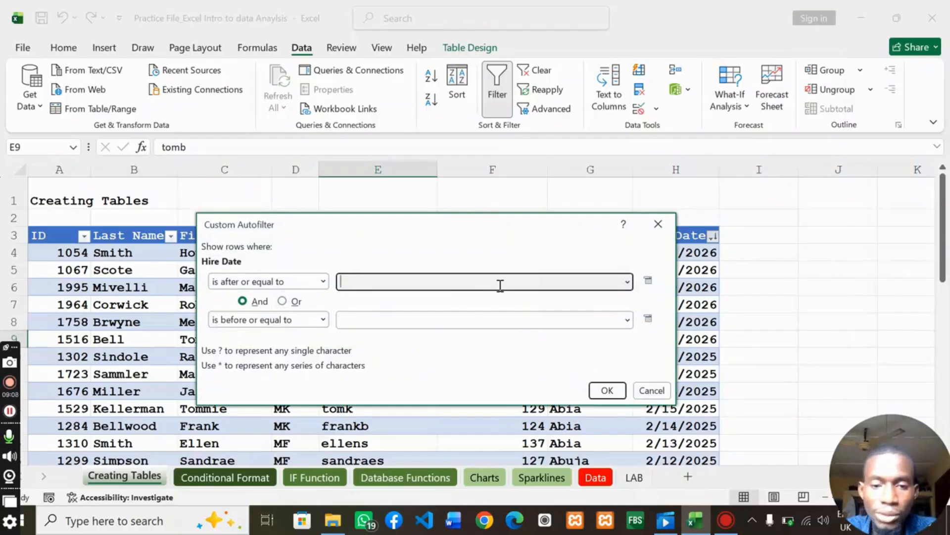
pyautogui.click(648, 281)
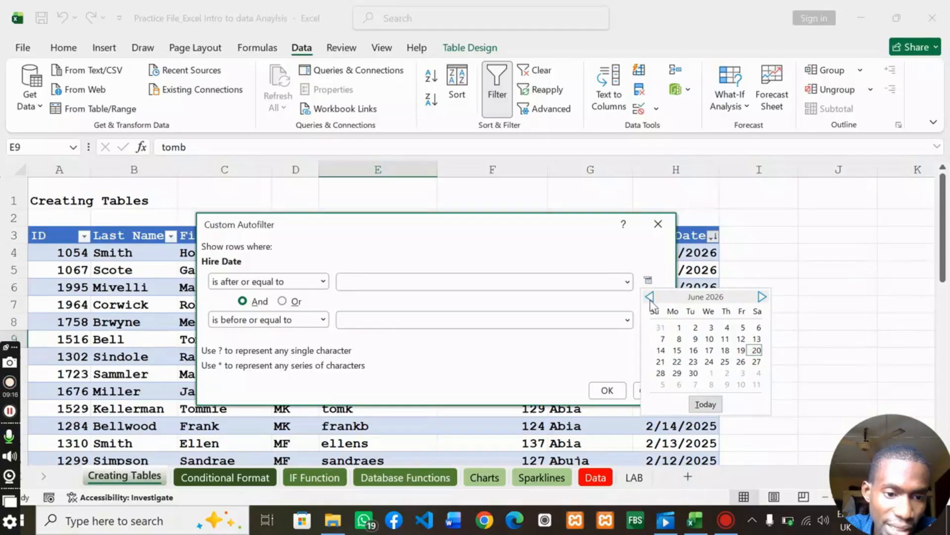
pyautogui.click(649, 297)
pyautogui.click(649, 297)
pyautogui.click(650, 297)
pyautogui.click(649, 297)
pyautogui.click(649, 298)
pyautogui.click(649, 298)
pyautogui.click(649, 298)
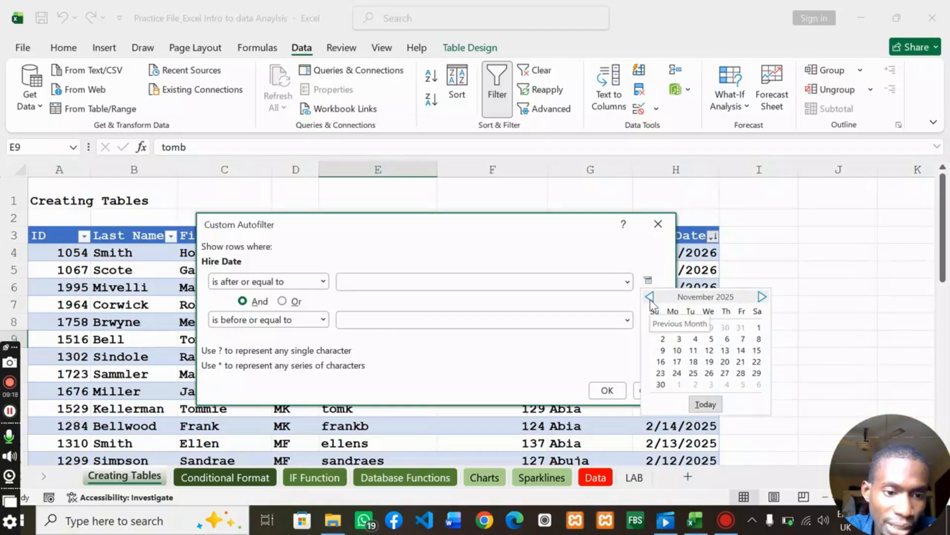
pyautogui.click(649, 297)
pyautogui.click(649, 298)
pyautogui.click(650, 297)
pyautogui.click(649, 297)
pyautogui.click(649, 298)
pyautogui.click(649, 298)
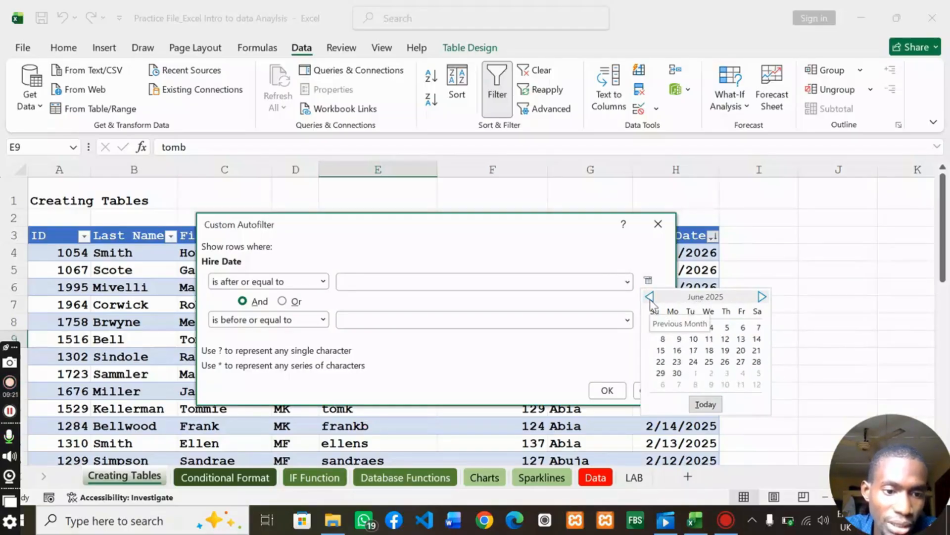
pyautogui.click(649, 298)
pyautogui.click(650, 297)
pyautogui.click(649, 298)
pyautogui.click(649, 298)
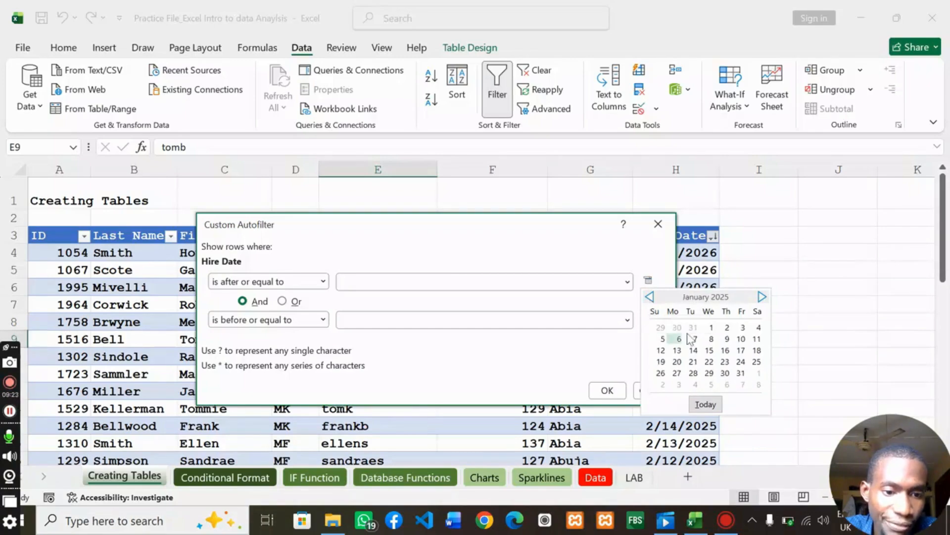
pyautogui.click(710, 327)
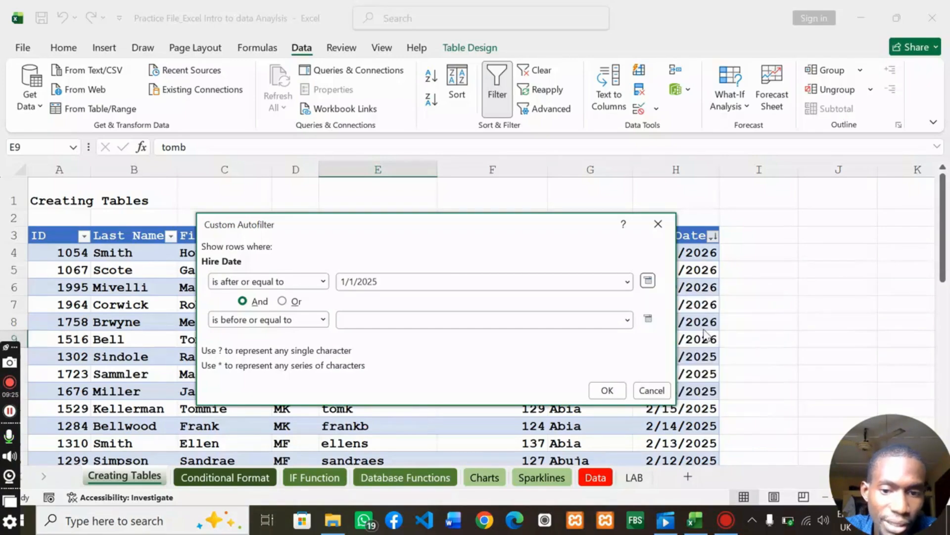
# Step: Set the filter's end date, before or equal to, as 12/31/2025 and apply it to Hire Date
pyautogui.click(648, 319)
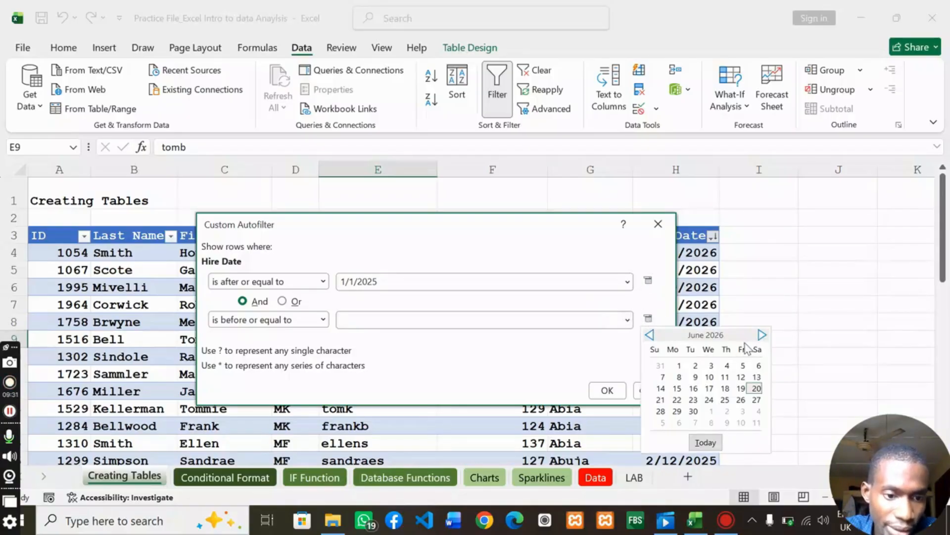
pyautogui.click(650, 335)
pyautogui.click(650, 335)
pyautogui.click(650, 335)
pyautogui.click(650, 335)
pyautogui.click(650, 335)
pyautogui.click(650, 335)
pyautogui.click(650, 335)
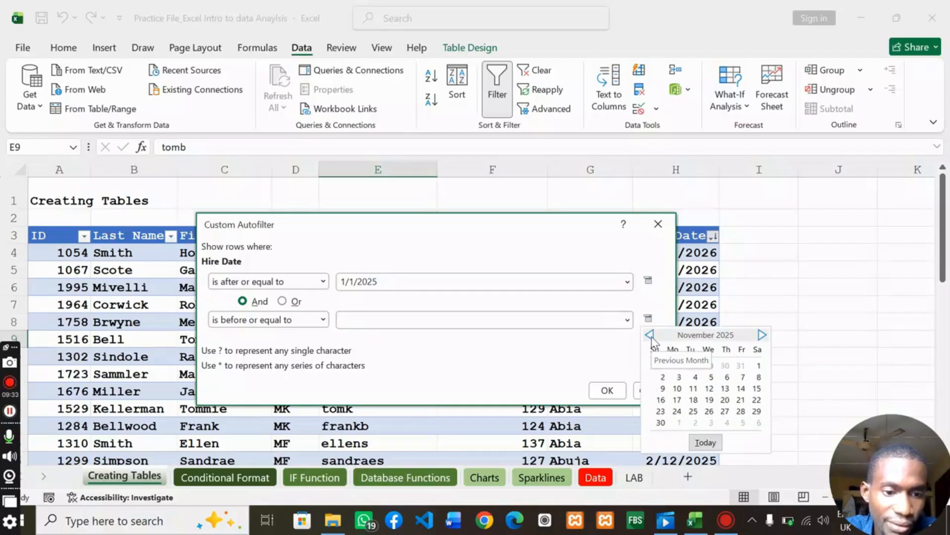
pyautogui.click(762, 335)
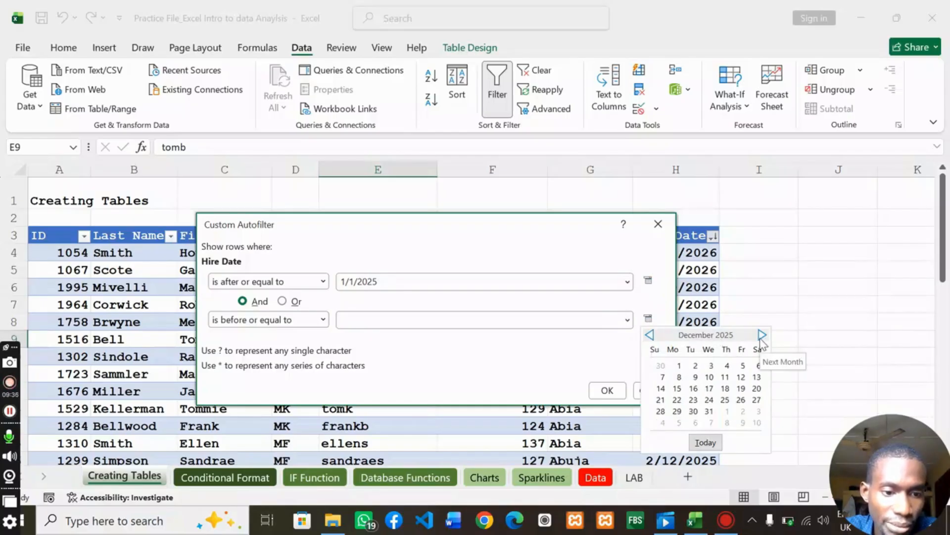
pyautogui.click(709, 411)
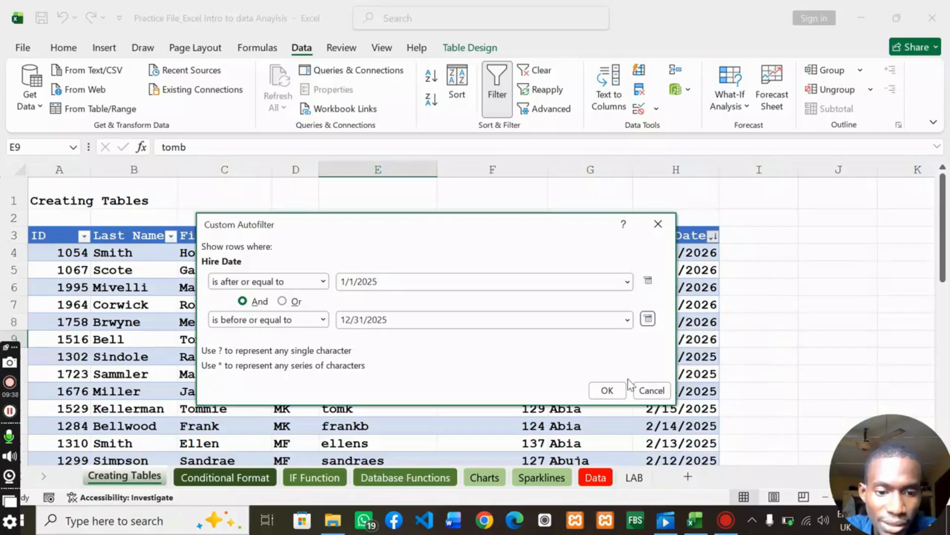
pyautogui.click(608, 390)
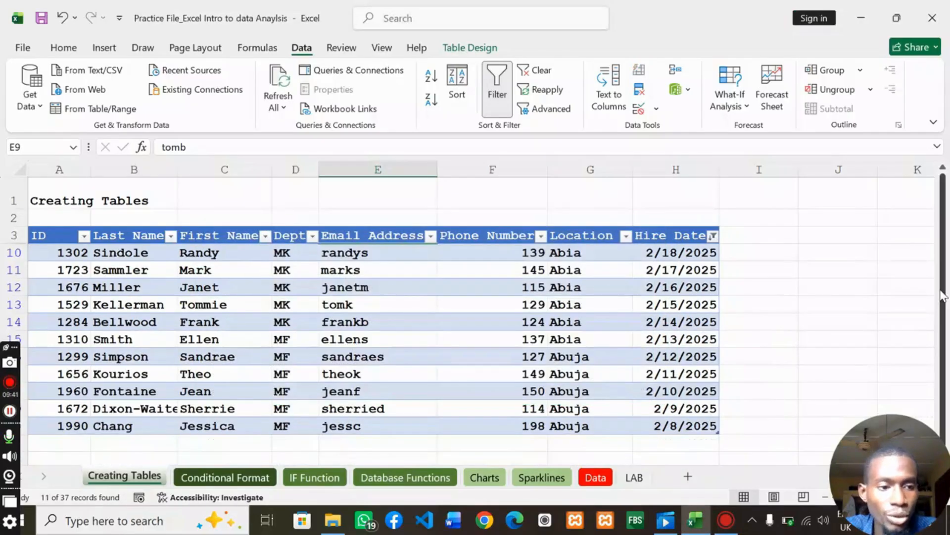
pyautogui.moveTo(943, 316); pyautogui.dragTo(948, 347)
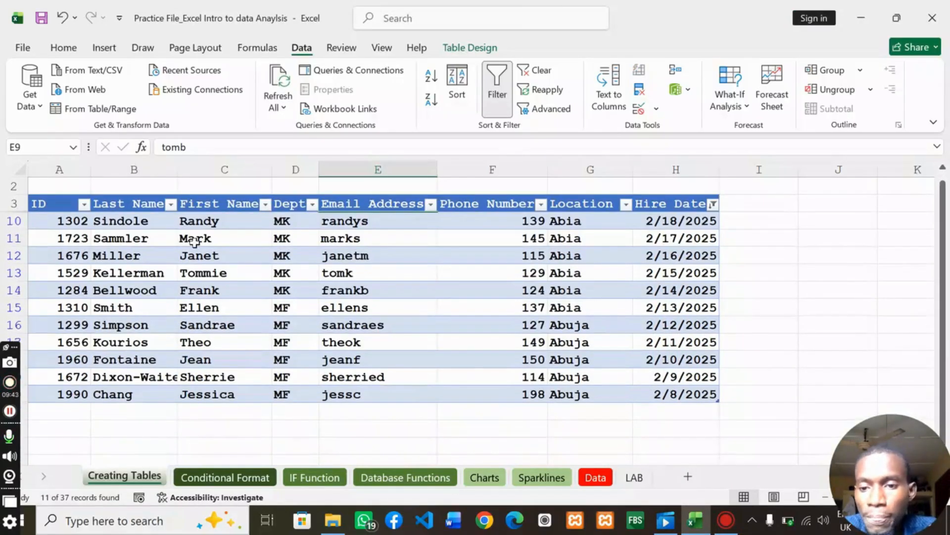